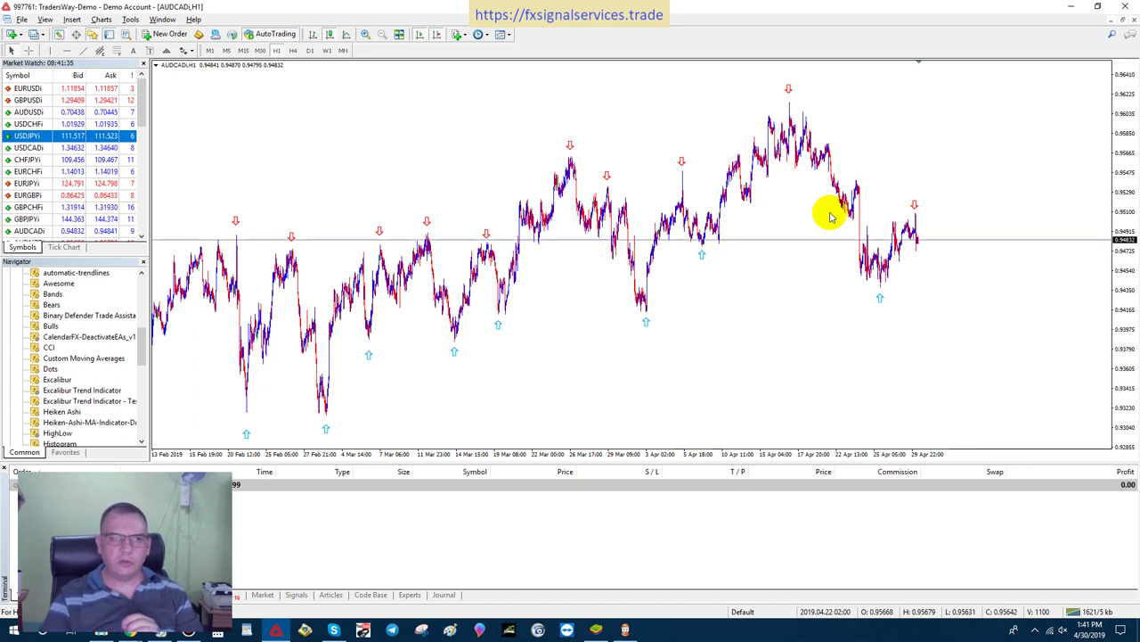
# Switch the AUDCADi chart to the weekly timeframe and draw a blue rising trendline from the October 2018 low under the recent lows
pyautogui.click(326, 51)
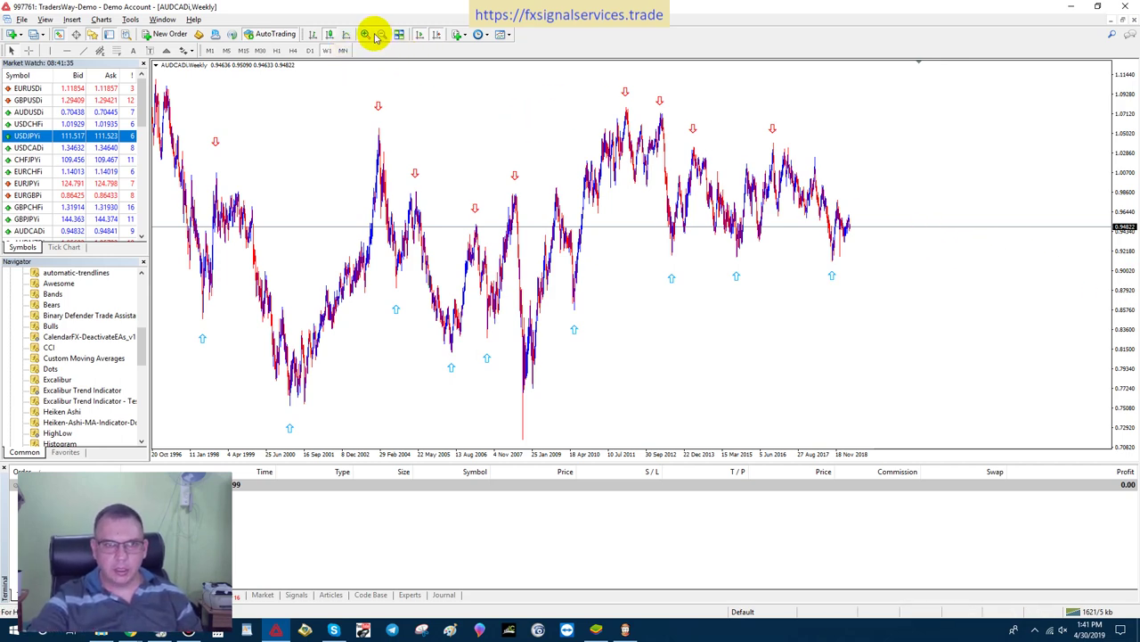
pyautogui.click(365, 34)
pyautogui.click(365, 34)
pyautogui.moveTo(1119, 251); pyautogui.dragTo(1127, 279)
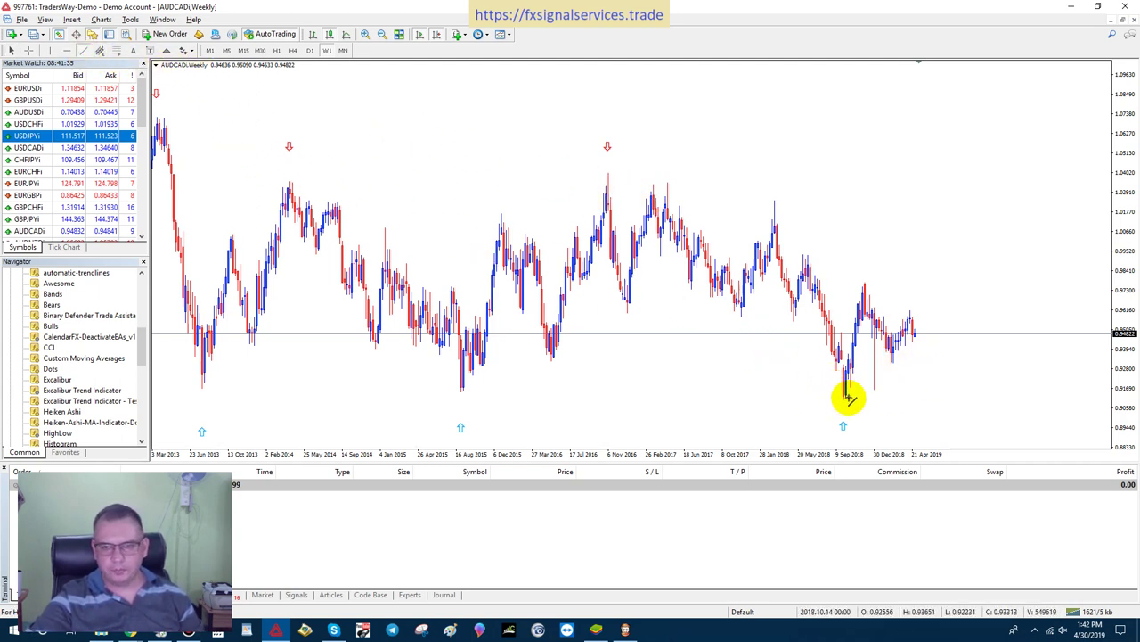
pyautogui.moveTo(844, 399)
pyautogui.mouseDown()
pyautogui.moveTo(1000, 356)
pyautogui.moveTo(966, 299)
pyautogui.mouseUp()
pyautogui.doubleClick(965, 300)
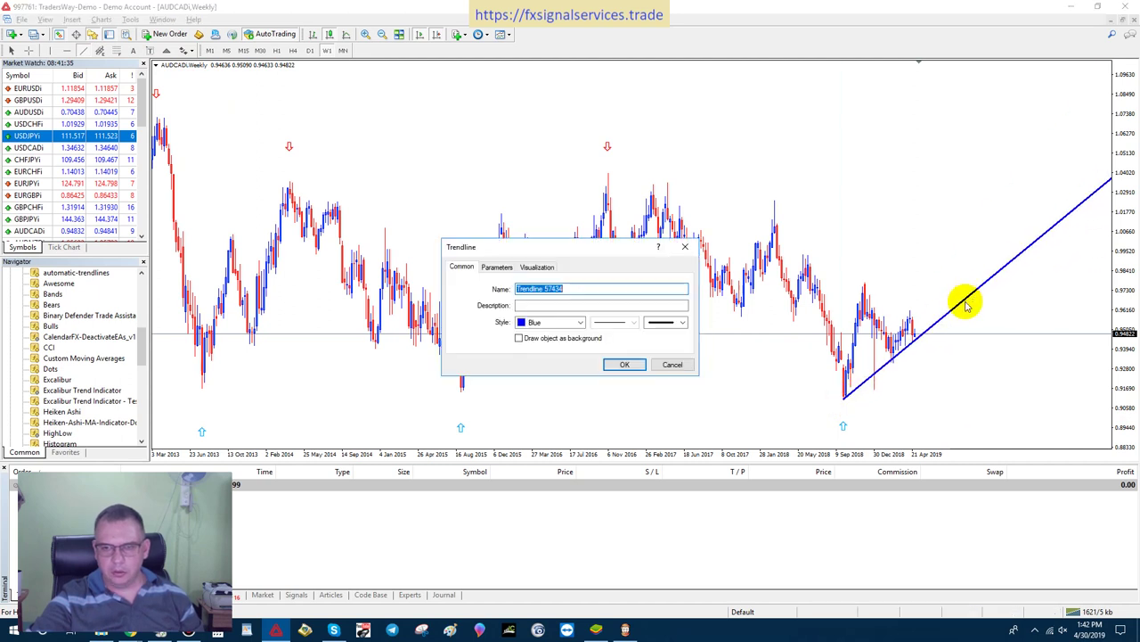
pyautogui.click(626, 364)
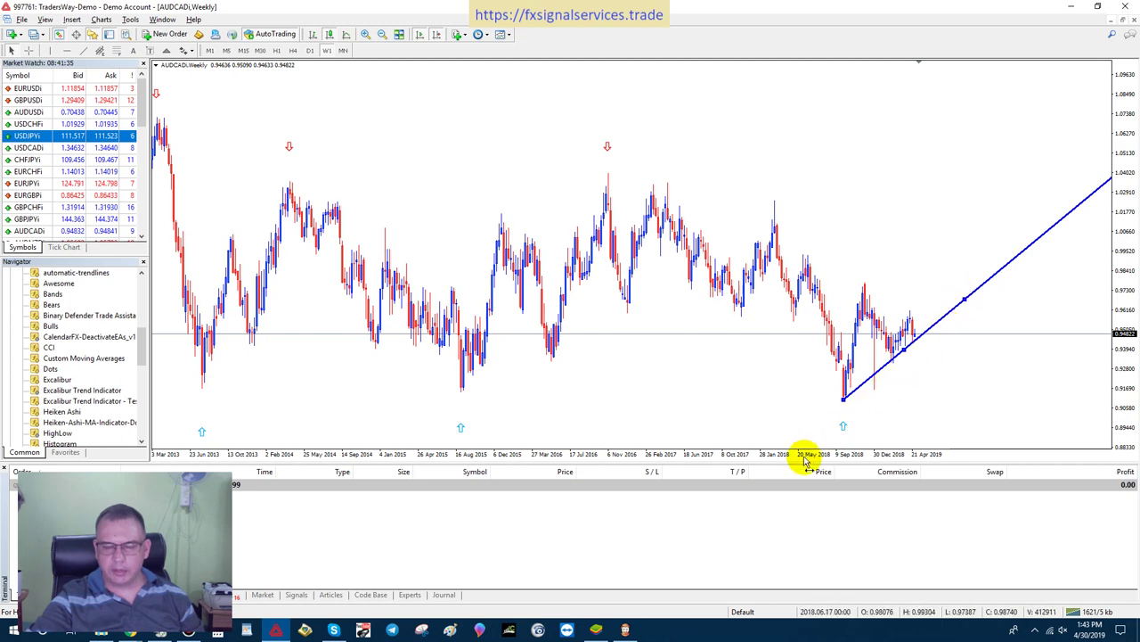
# Draw a long-term blue rising trendline from the 2008 low through the October 2018 low
pyautogui.click(382, 33)
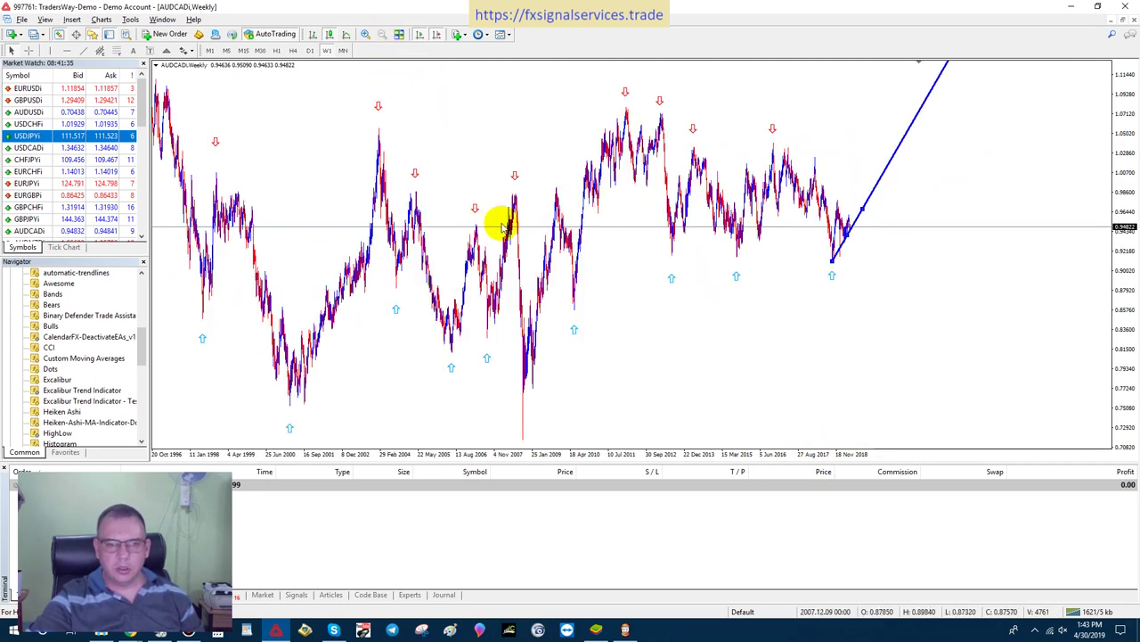
pyautogui.moveTo(1120, 344); pyautogui.dragTo(1120, 364)
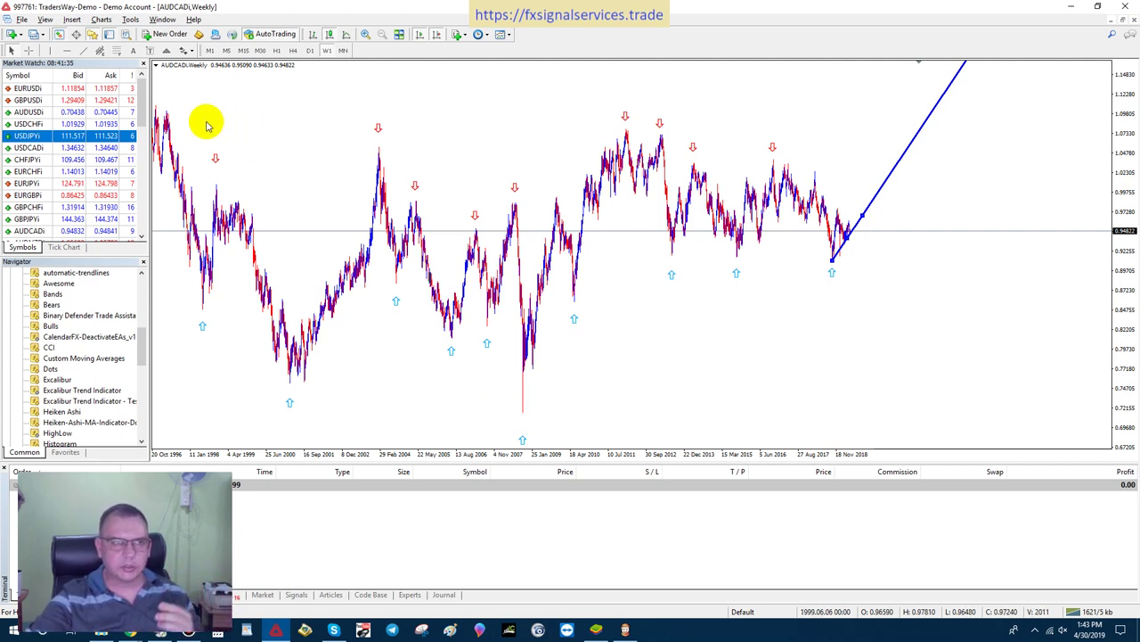
pyautogui.click(82, 51)
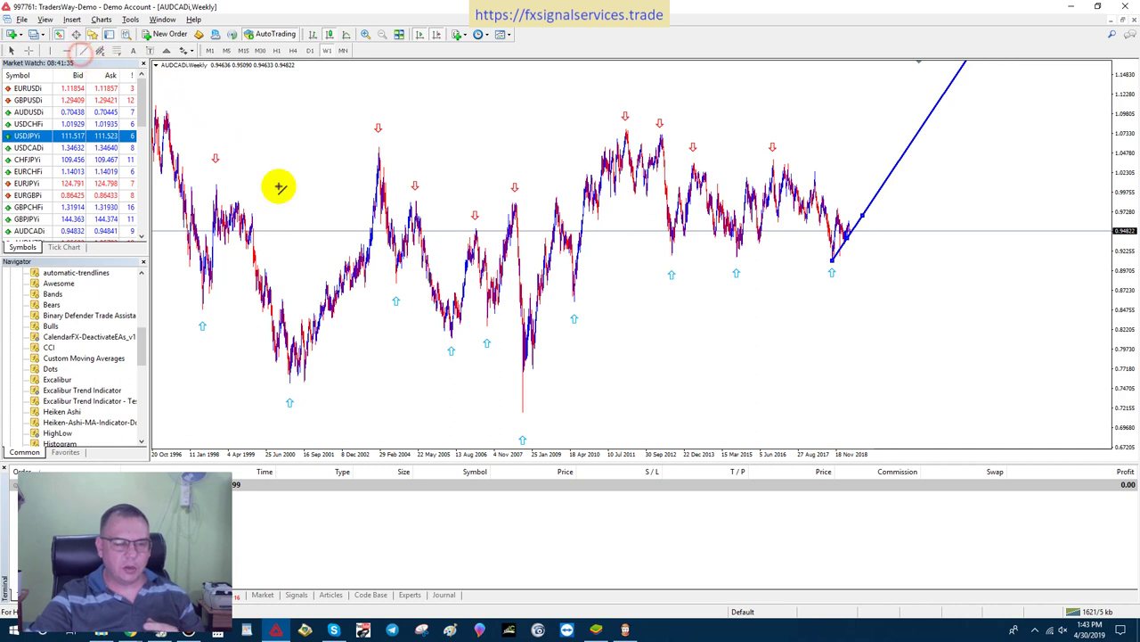
pyautogui.moveTo(524, 410)
pyautogui.mouseDown()
pyautogui.moveTo(830, 308)
pyautogui.moveTo(924, 217)
pyautogui.mouseUp()
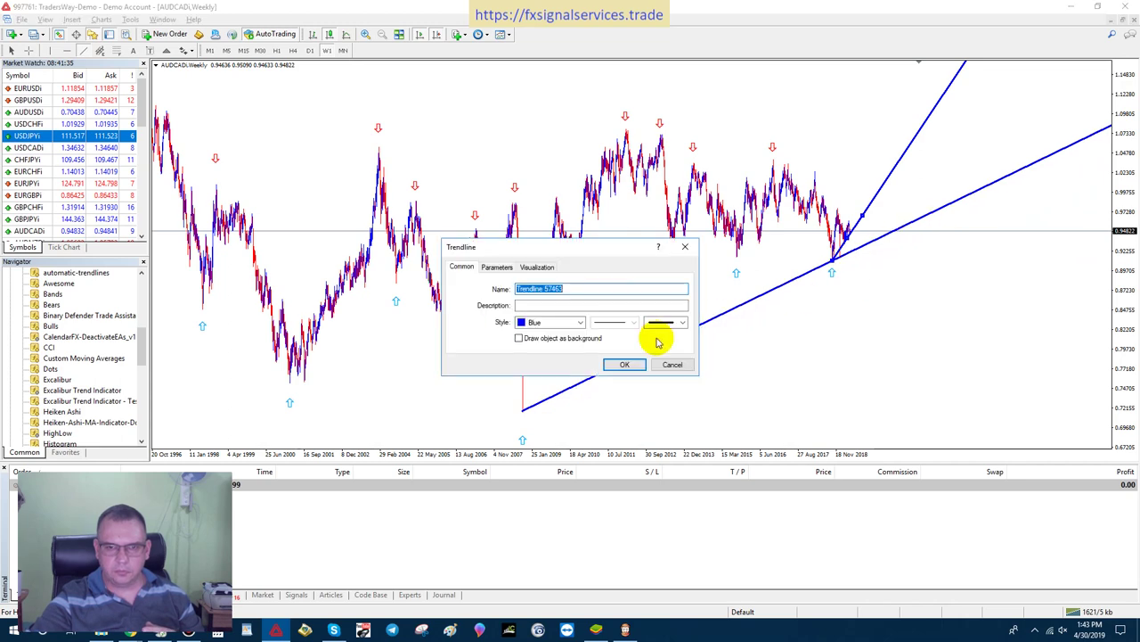
pyautogui.click(620, 362)
# Adjust the long-term blue trendline so it meets the tip of the early January 2019 wick
pyautogui.click(368, 33)
pyautogui.click(368, 34)
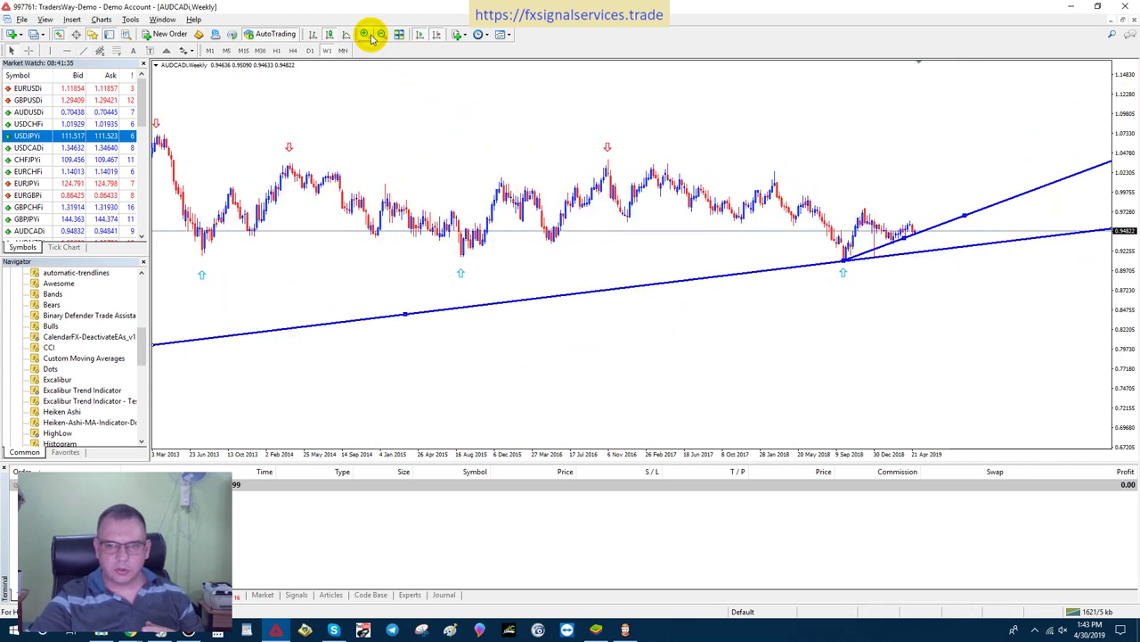
pyautogui.moveTo(1124, 283); pyautogui.dragTo(1124, 166)
pyautogui.moveTo(1123, 282); pyautogui.dragTo(1119, 298)
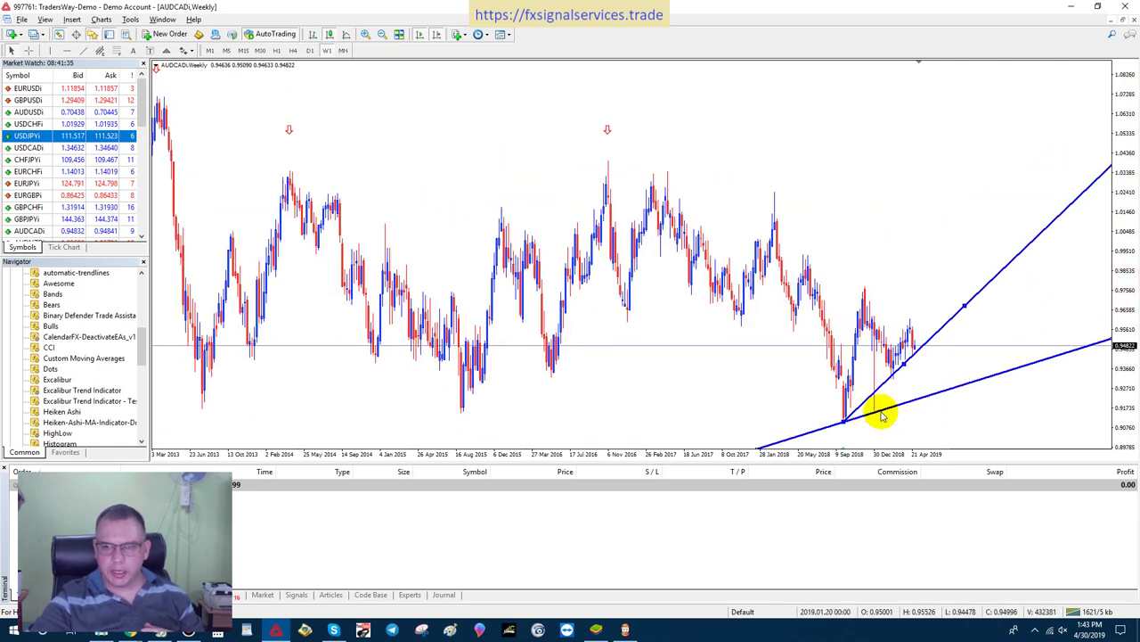
pyautogui.moveTo(878, 412); pyautogui.dragTo(883, 411)
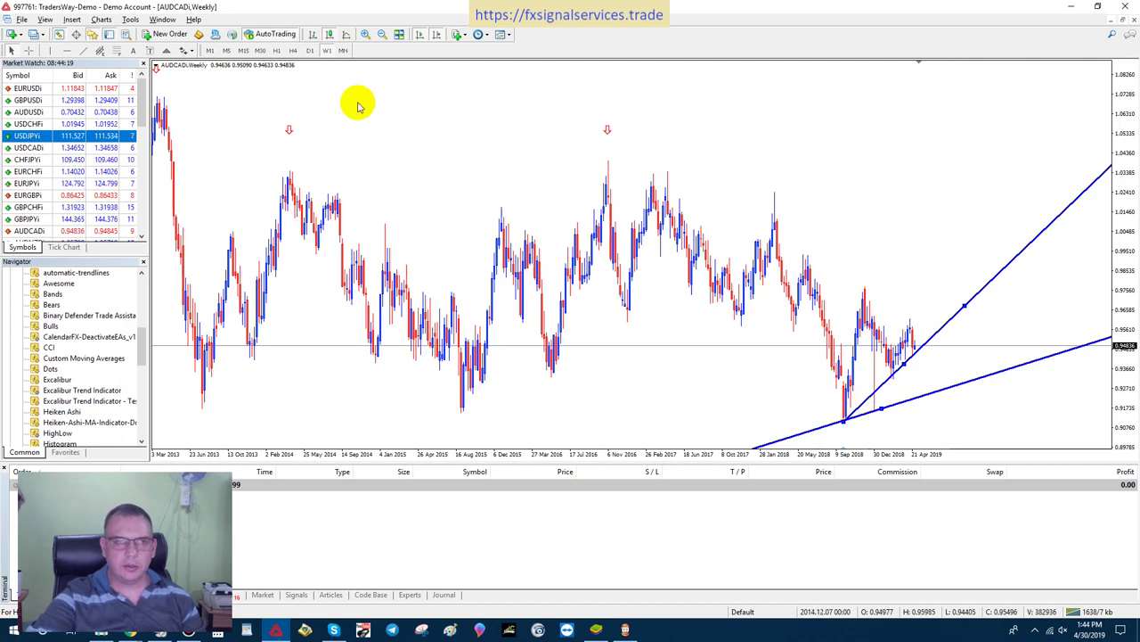
# On the daily timeframe, refit the steeper blue trendline from the October 2018 low to the latest April 2019 low
pyautogui.click(309, 51)
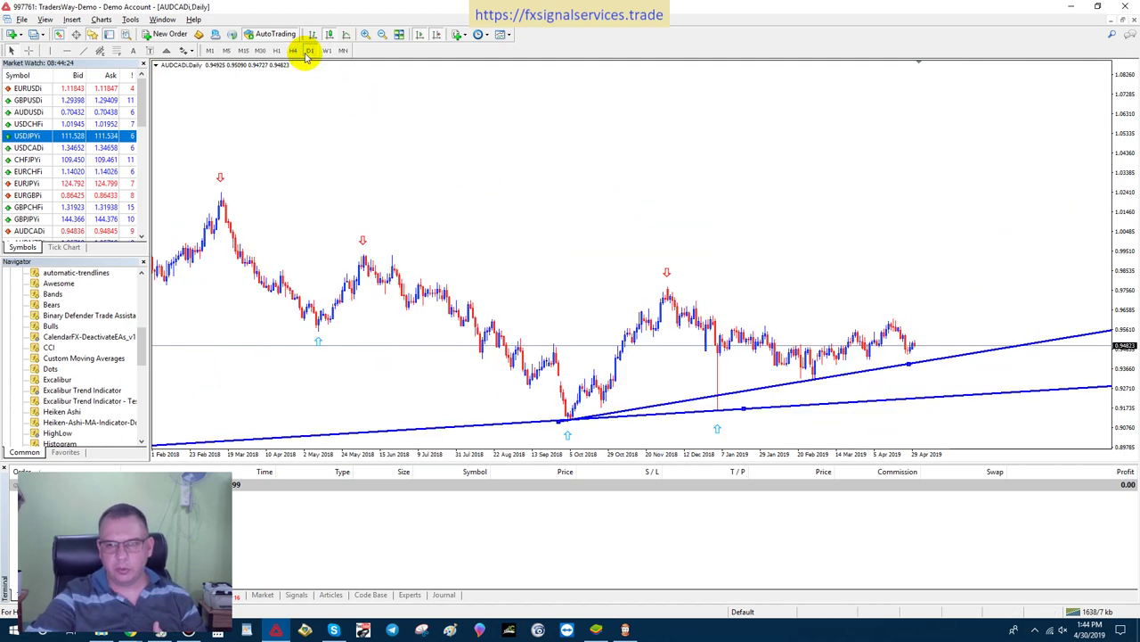
pyautogui.moveTo(1125, 305); pyautogui.dragTo(1120, 247)
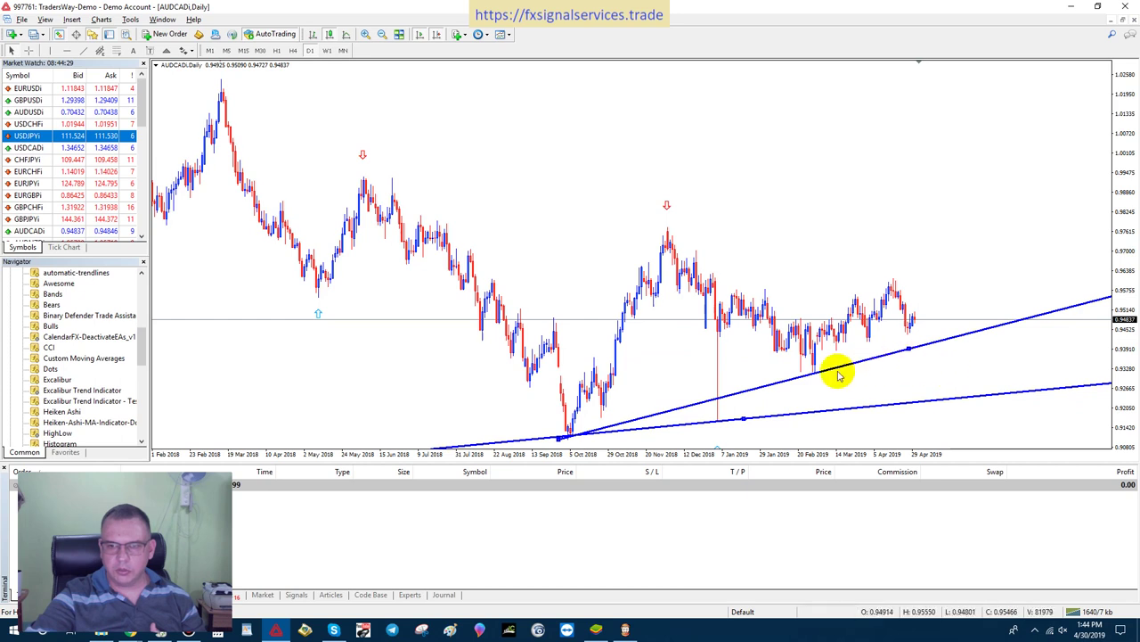
pyautogui.moveTo(911, 349); pyautogui.dragTo(940, 330)
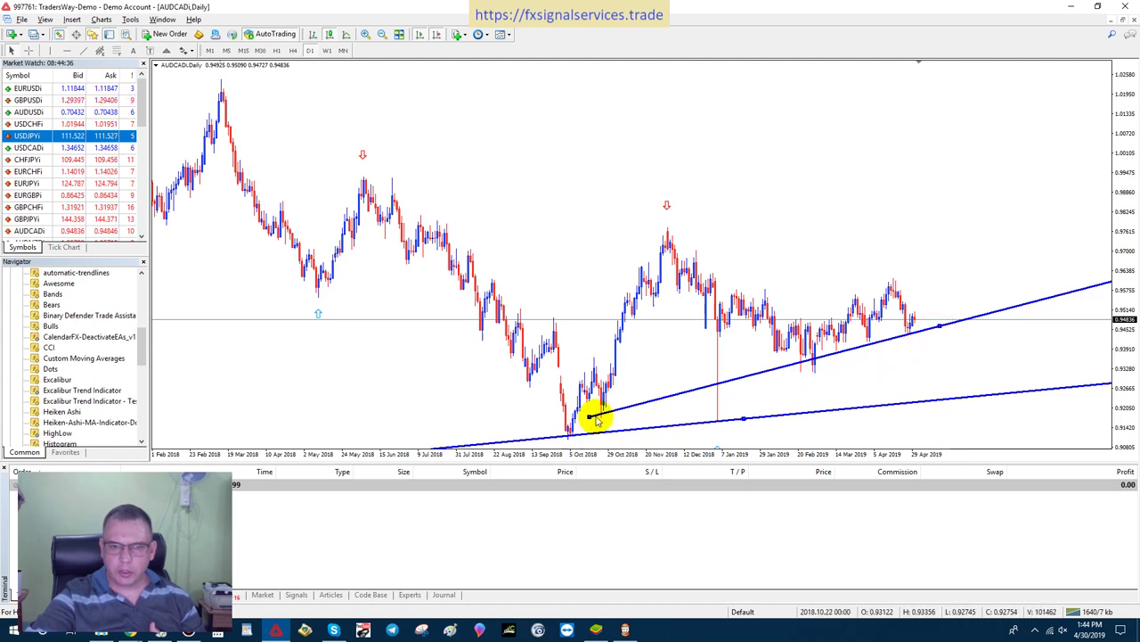
pyautogui.moveTo(591, 415); pyautogui.dragTo(576, 436)
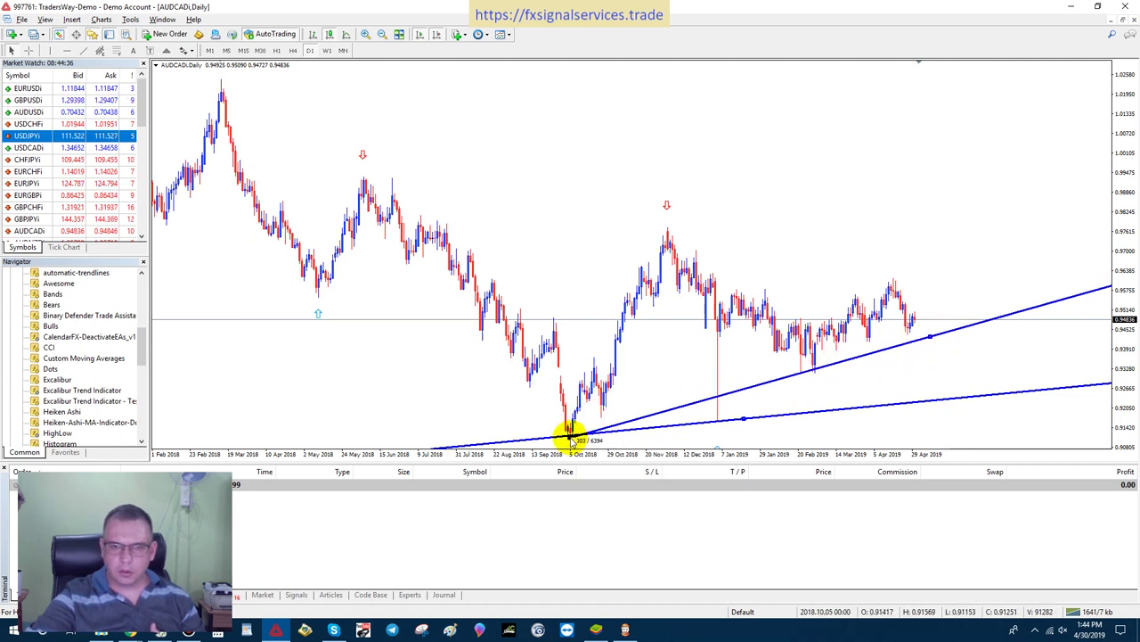
pyautogui.moveTo(571, 438); pyautogui.dragTo(571, 436)
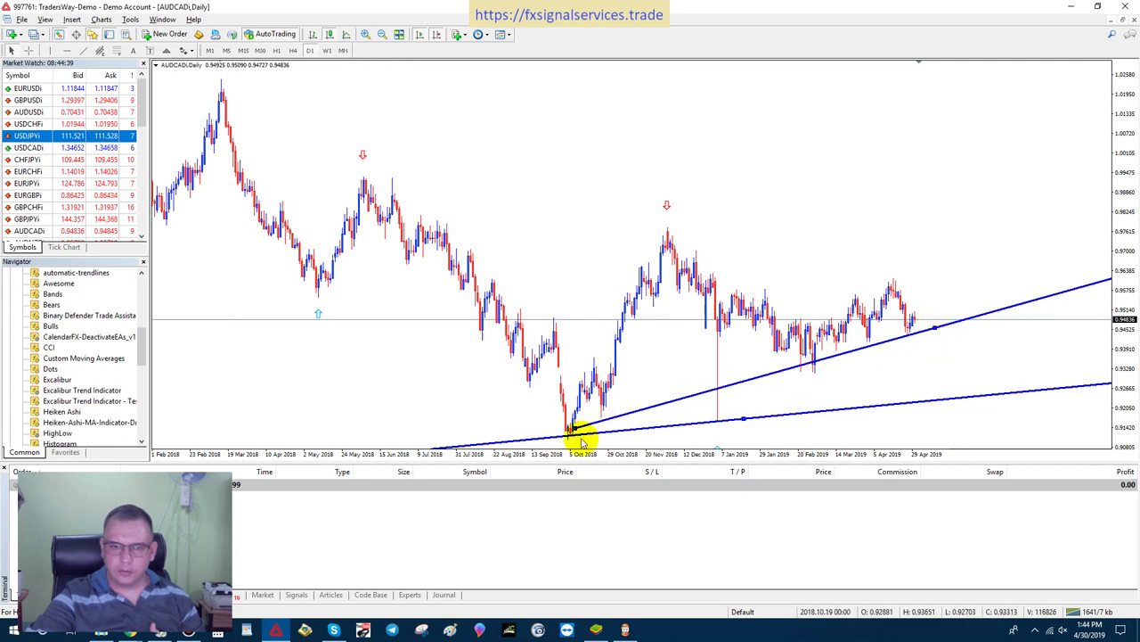
pyautogui.moveTo(575, 432); pyautogui.dragTo(569, 439)
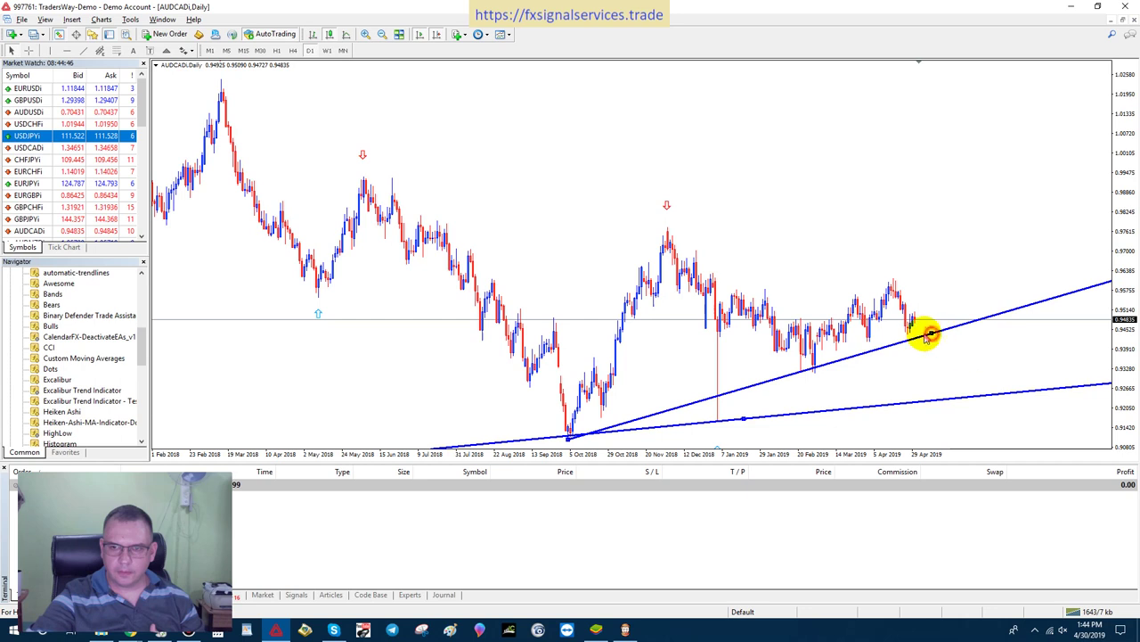
pyautogui.moveTo(932, 333); pyautogui.dragTo(911, 337)
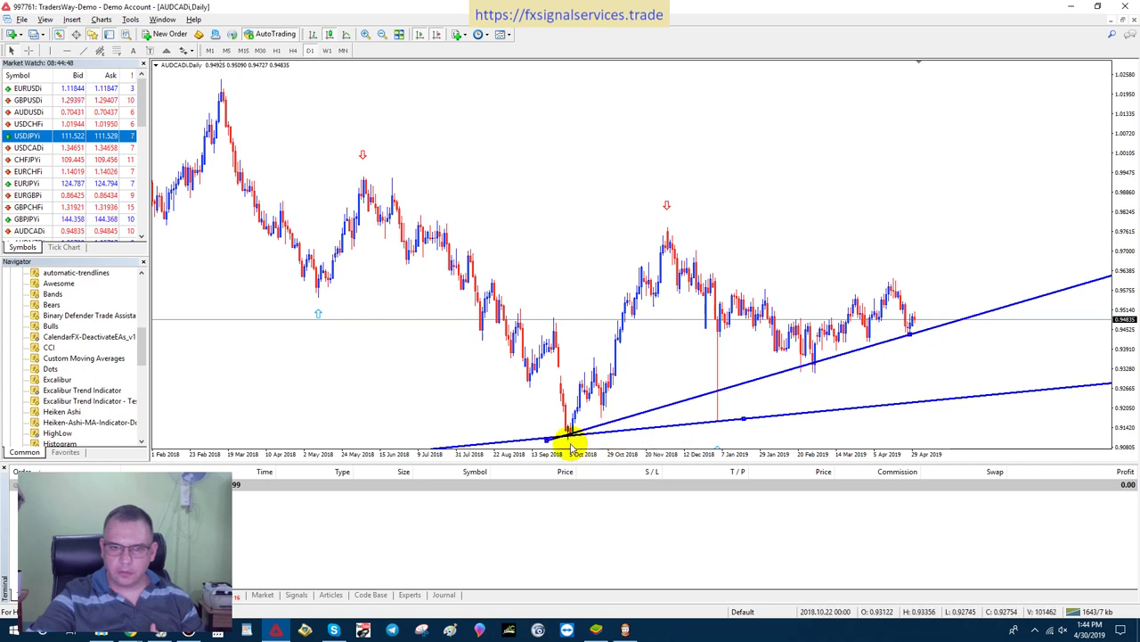
pyautogui.moveTo(541, 440); pyautogui.dragTo(574, 434)
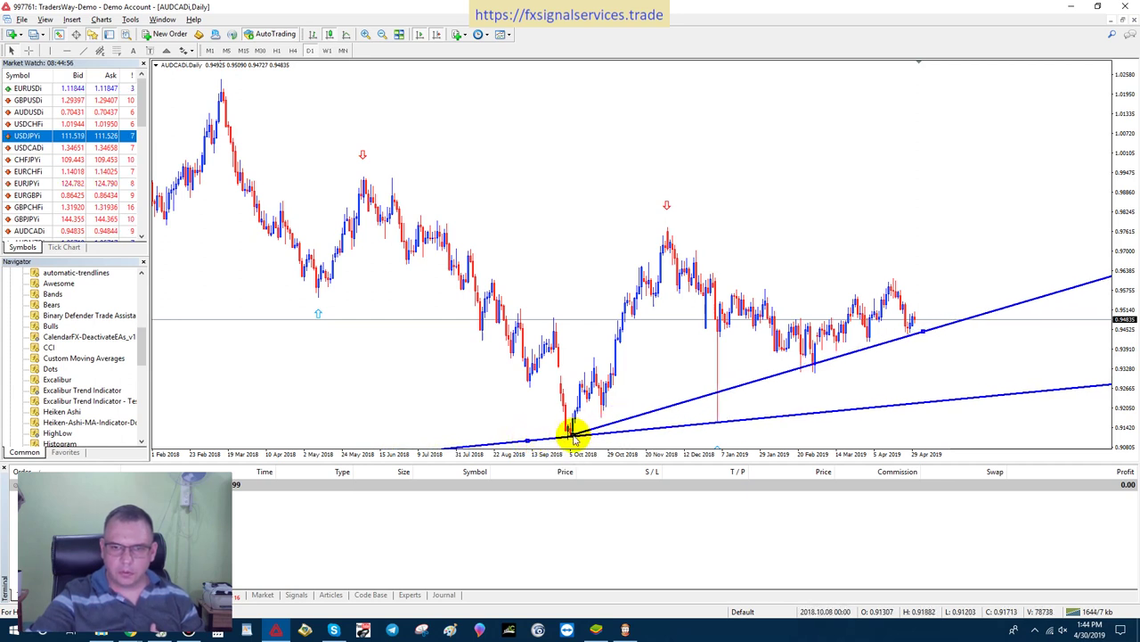
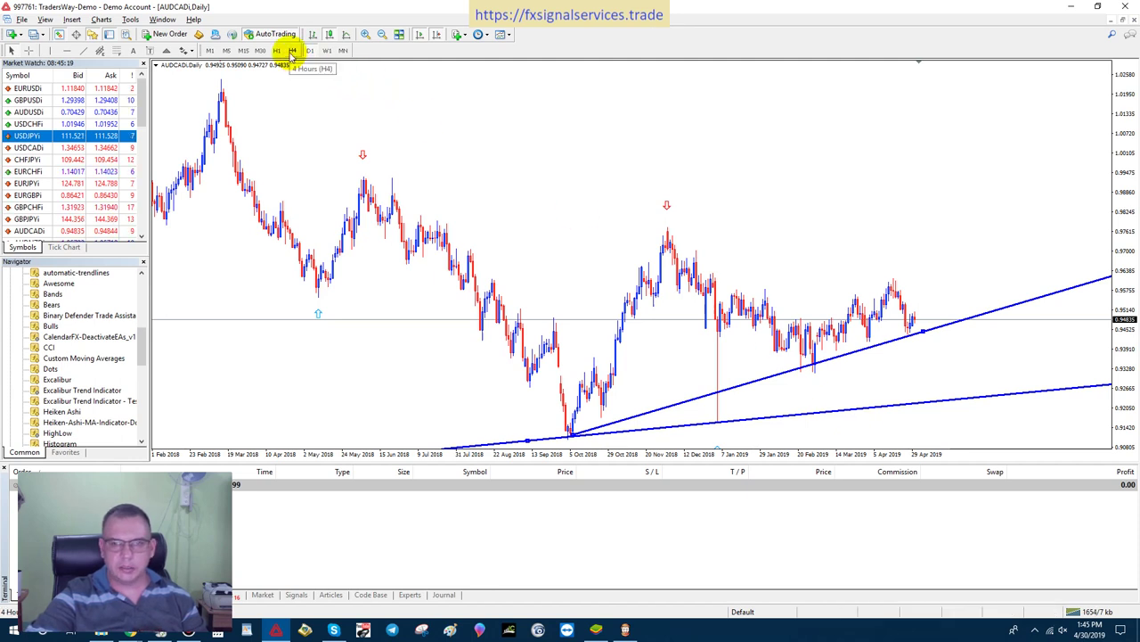
# Draw a falling trendline from the May 2017 high across the lower highs to April 2019 and colour it red
pyautogui.moveTo(1120, 185); pyautogui.dragTo(1119, 213)
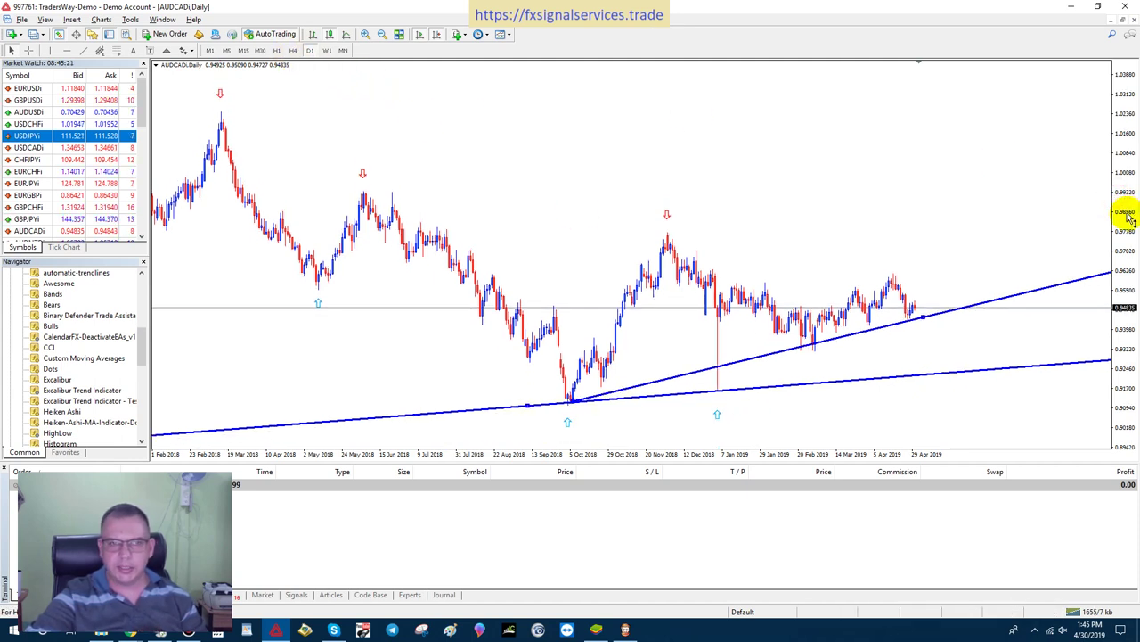
pyautogui.click(381, 36)
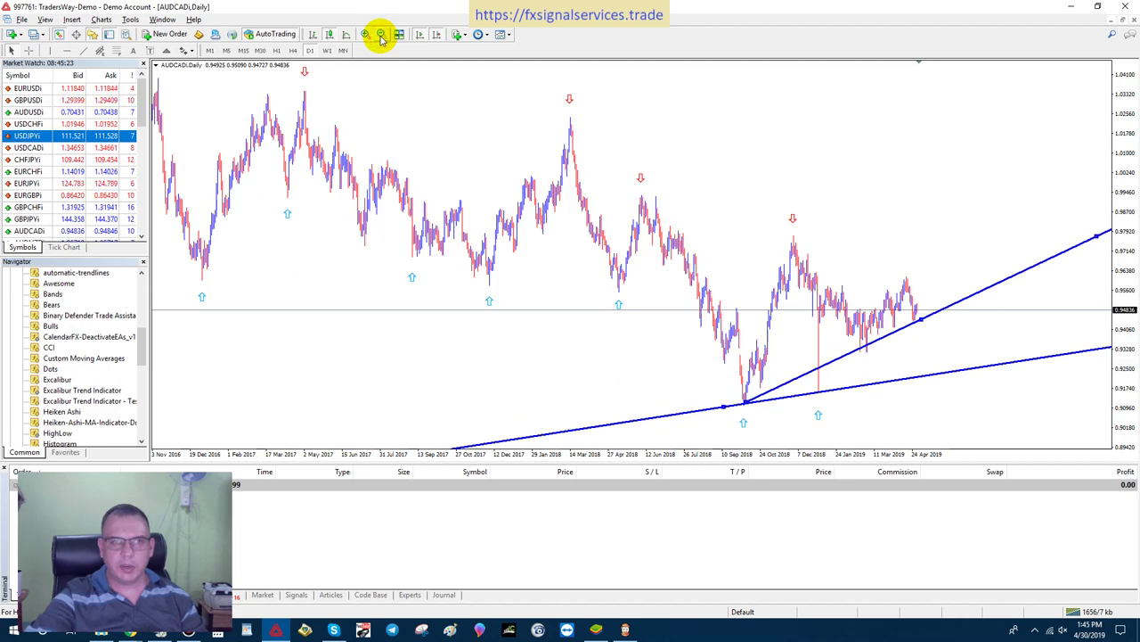
pyautogui.click(381, 35)
pyautogui.click(381, 36)
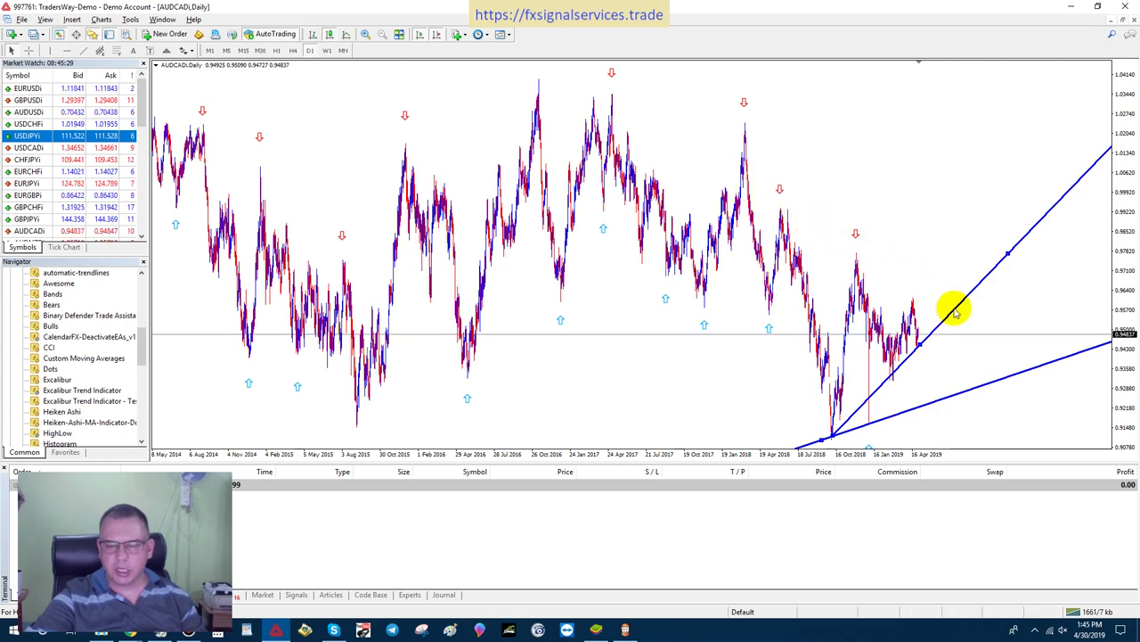
pyautogui.click(82, 53)
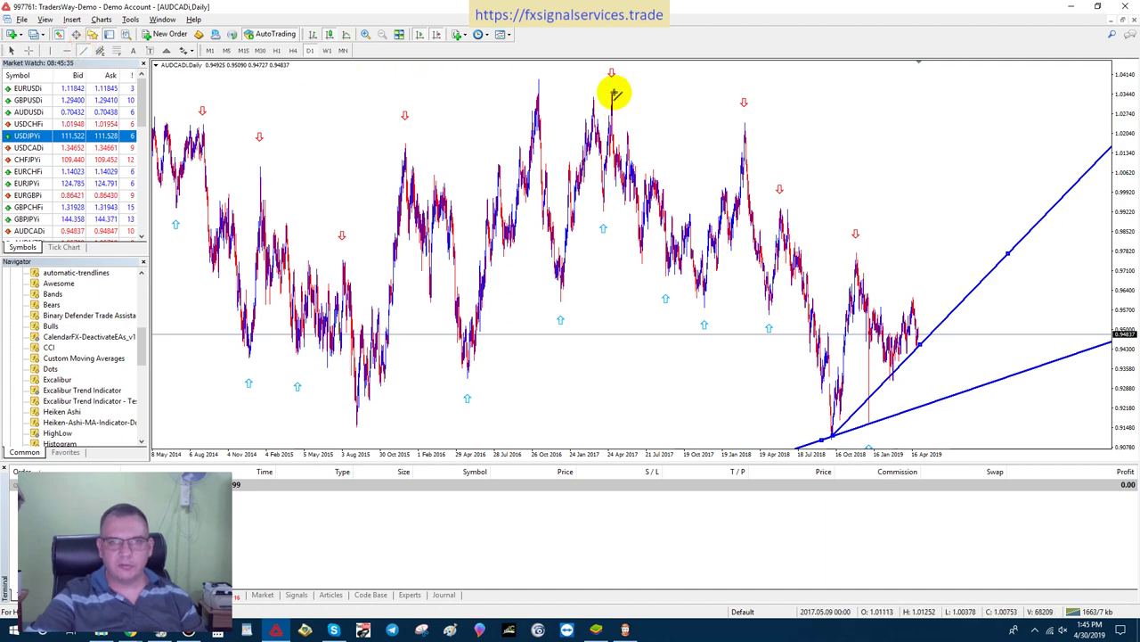
pyautogui.moveTo(613, 93); pyautogui.dragTo(920, 304)
pyautogui.click(580, 322)
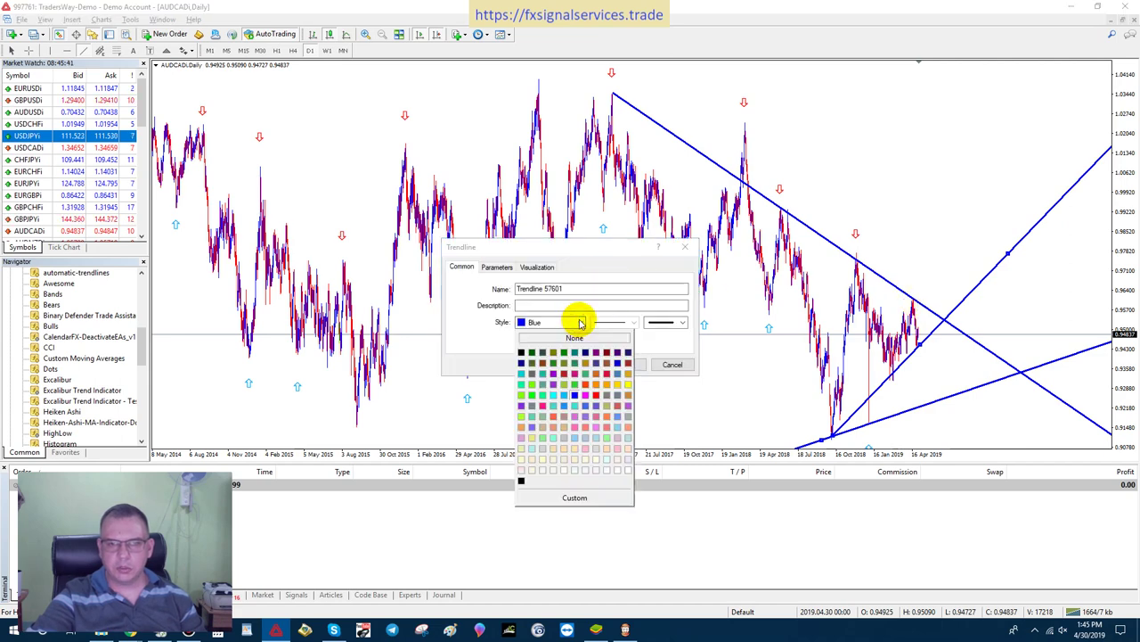
pyautogui.click(597, 397)
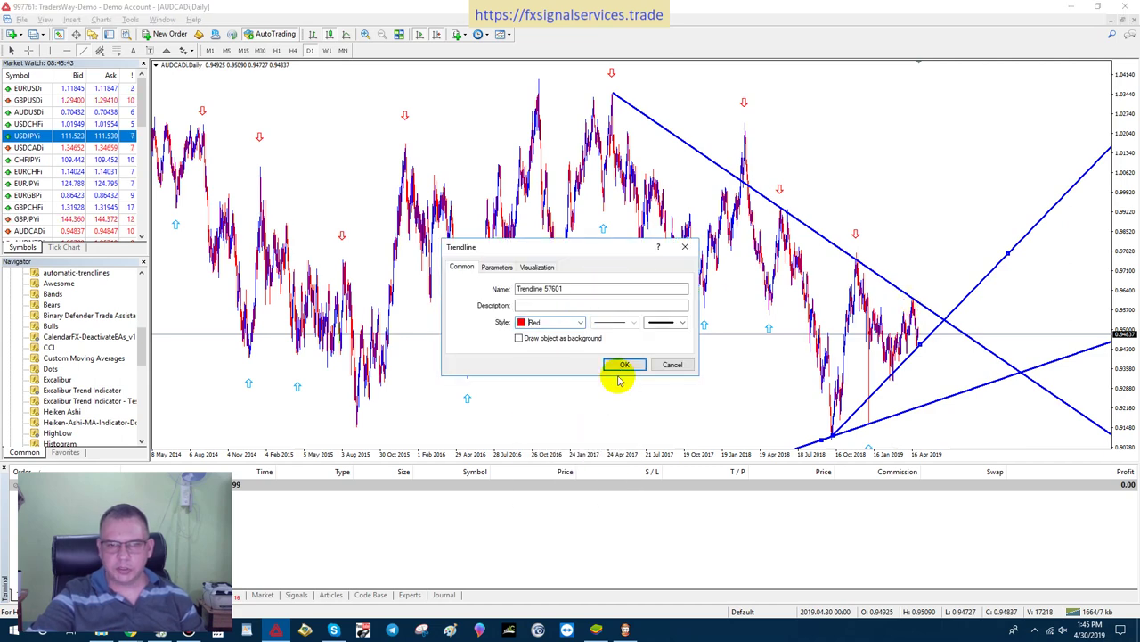
pyautogui.click(621, 368)
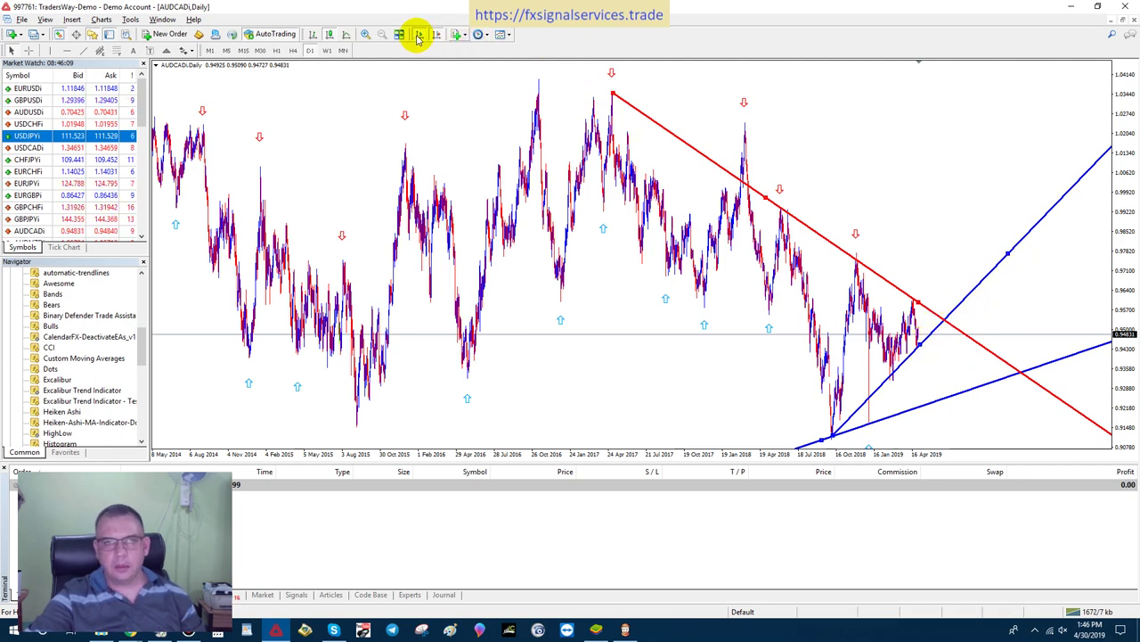
# Fine-tune the red falling trendline's end point to follow the November 2018 and April 2019 highs
pyautogui.click(365, 34)
pyautogui.click(365, 34)
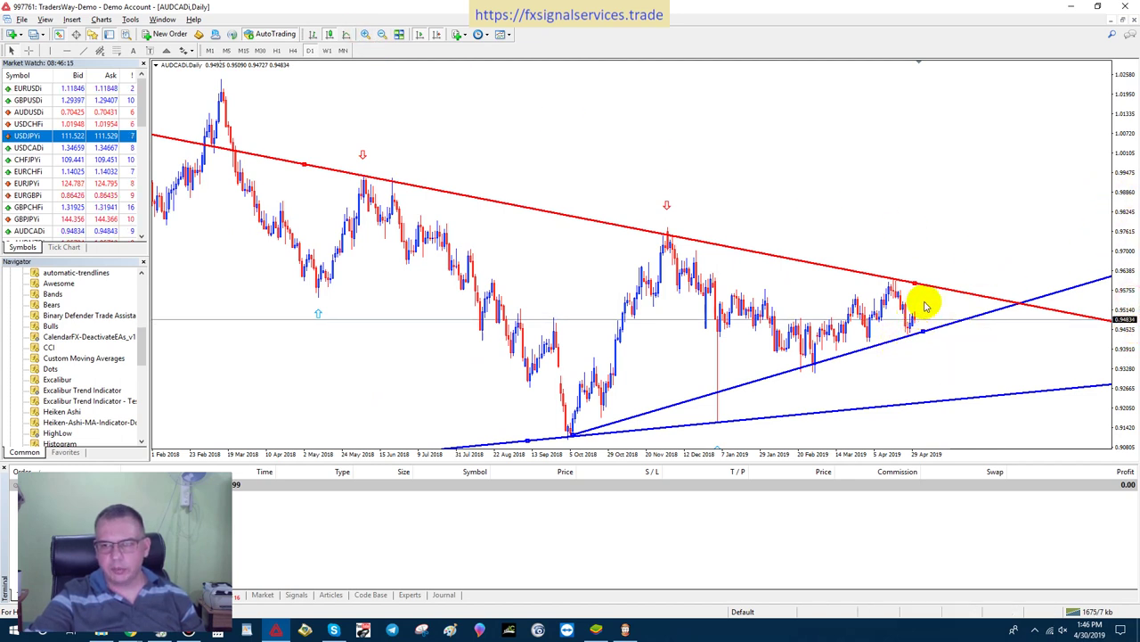
pyautogui.moveTo(928, 289); pyautogui.dragTo(930, 292)
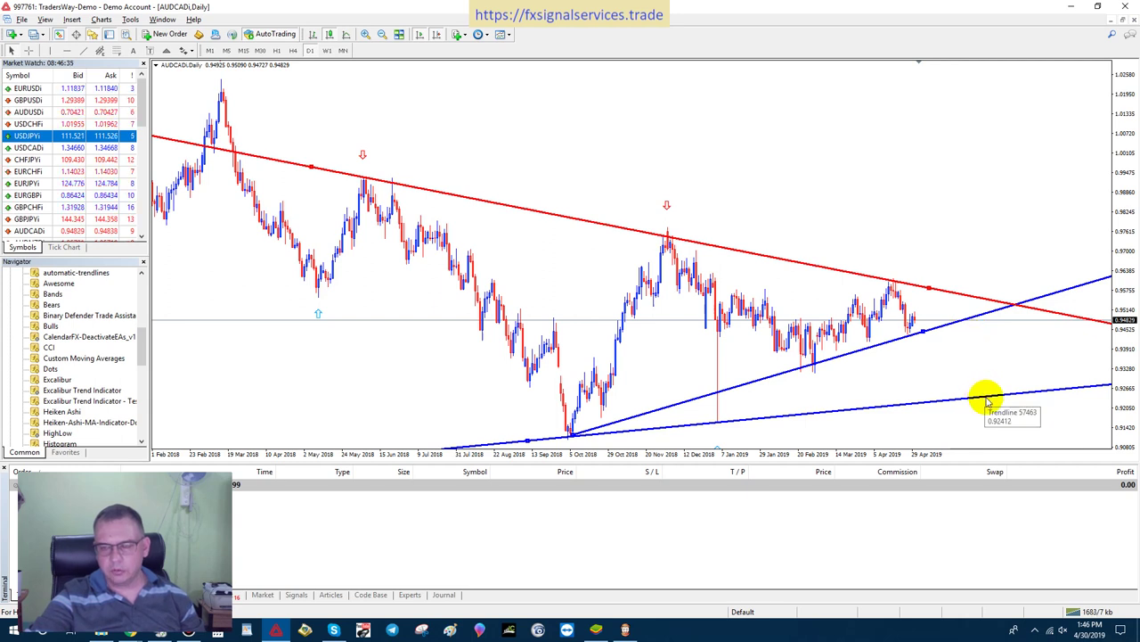
# On the H4 timeframe, draw a steep falling red trendline from the mid-April 2019 high down past the latest lower high
pyautogui.moveTo(1124, 358); pyautogui.dragTo(1133, 379)
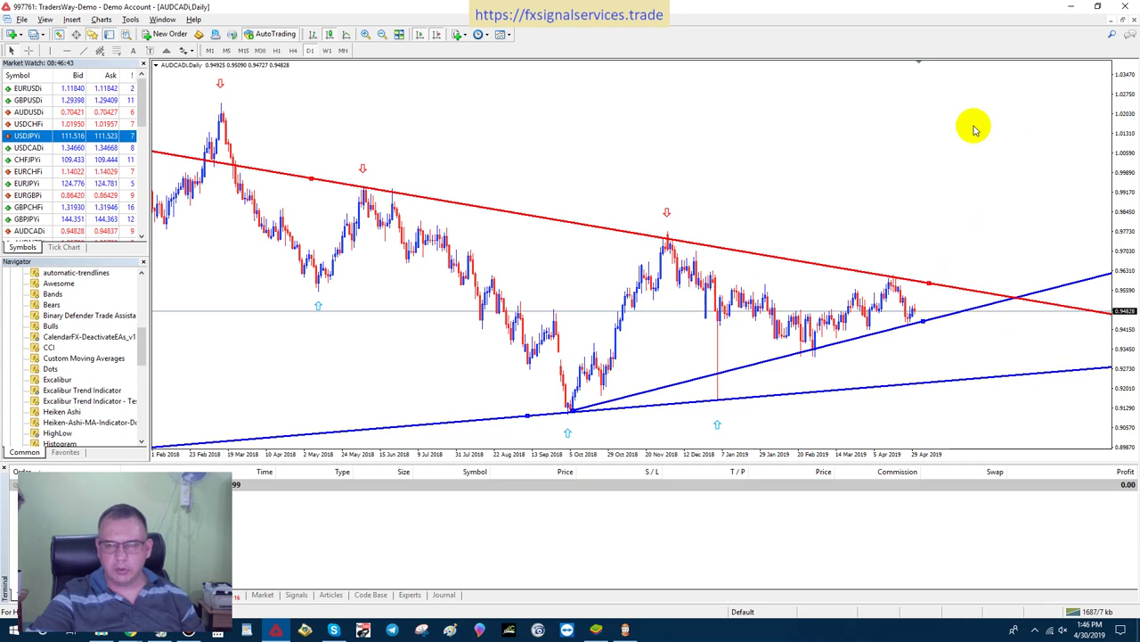
pyautogui.click(292, 51)
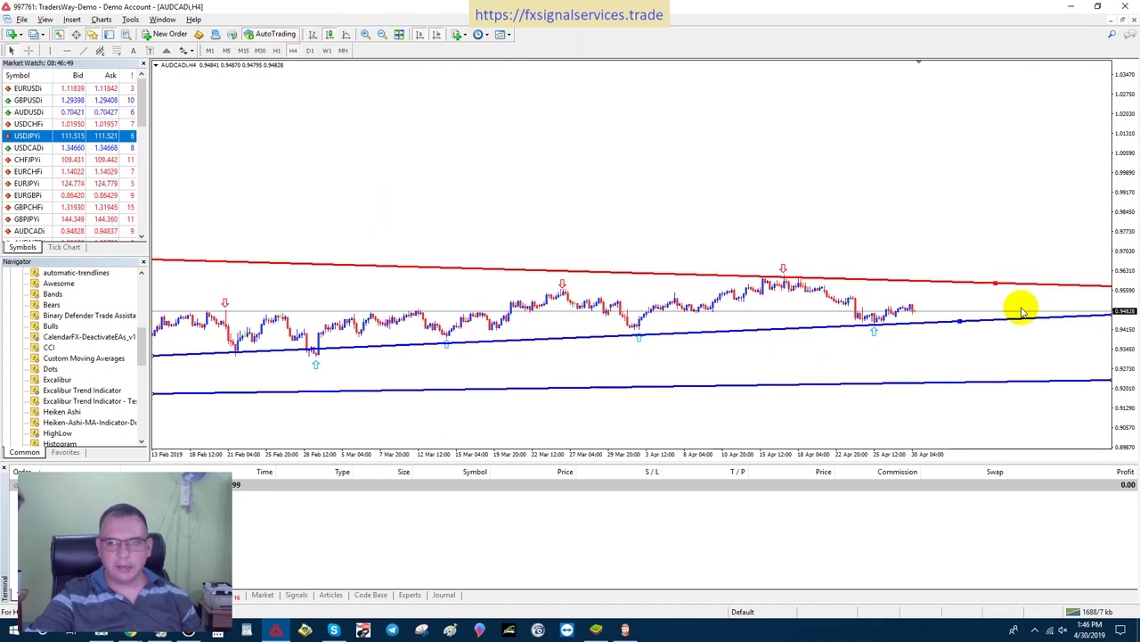
pyautogui.moveTo(1130, 363); pyautogui.dragTo(1125, 196)
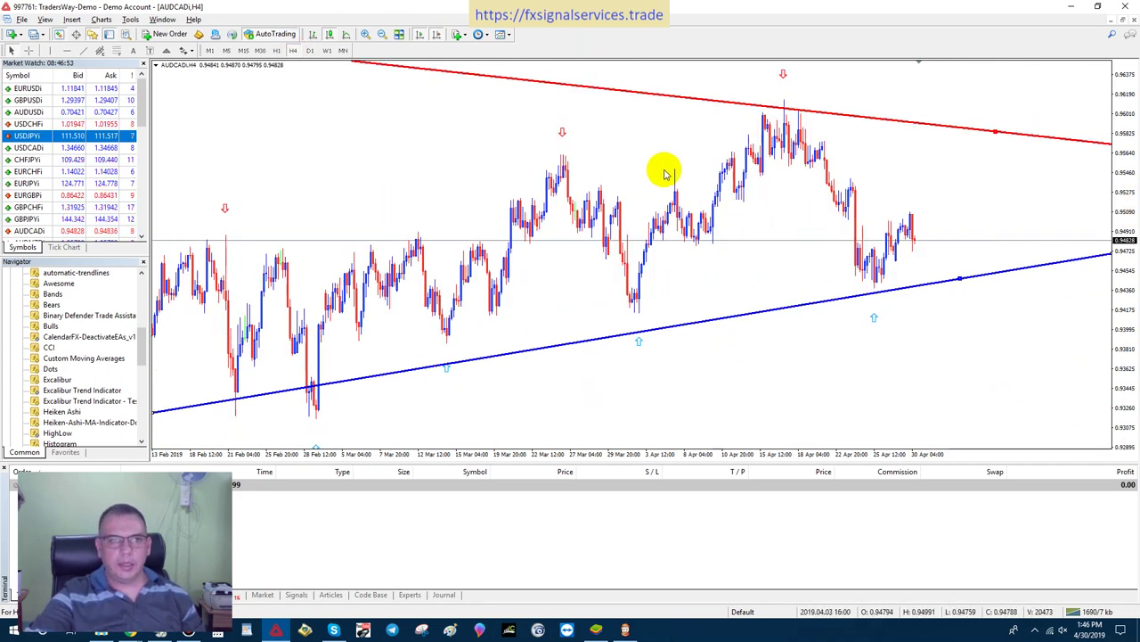
pyautogui.click(383, 35)
pyautogui.click(382, 35)
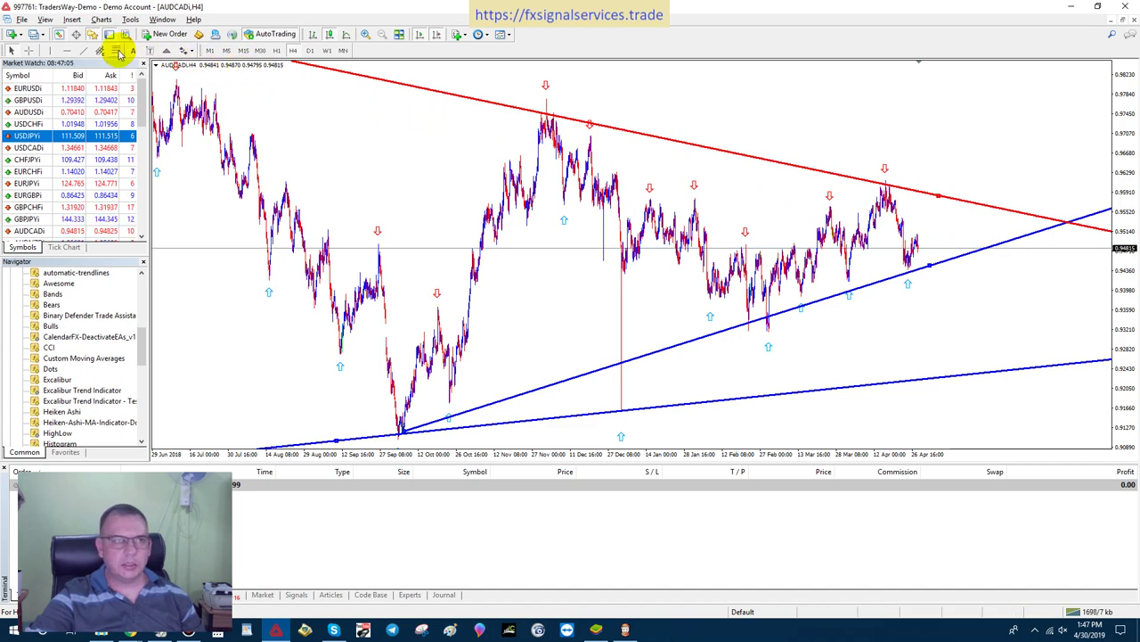
pyautogui.click(85, 52)
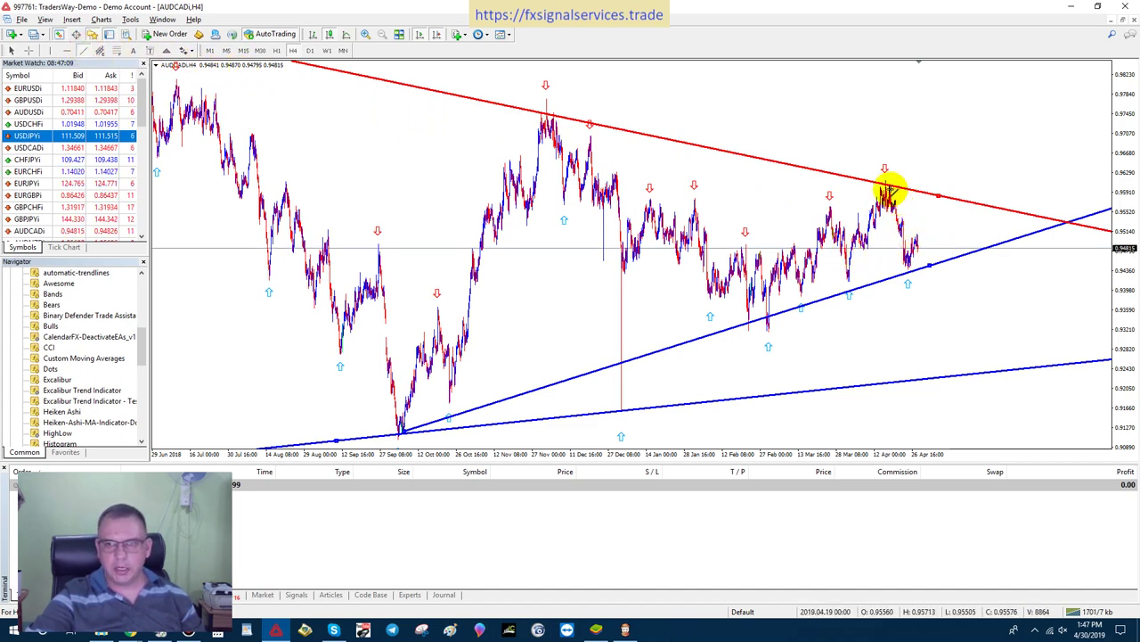
pyautogui.moveTo(886, 187); pyautogui.dragTo(932, 260)
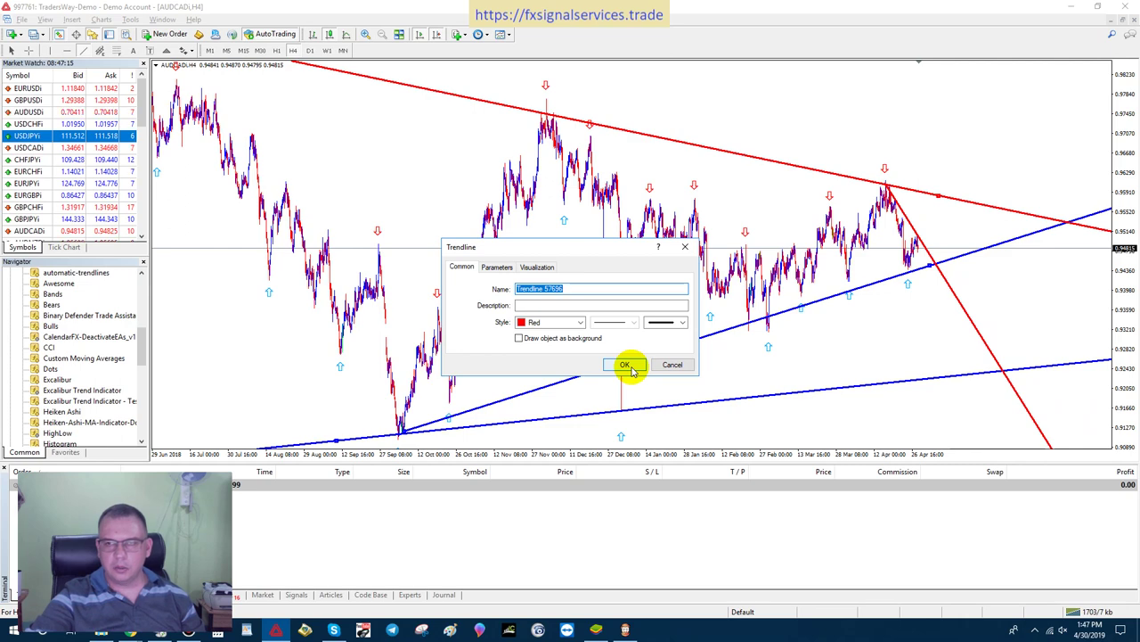
pyautogui.click(626, 366)
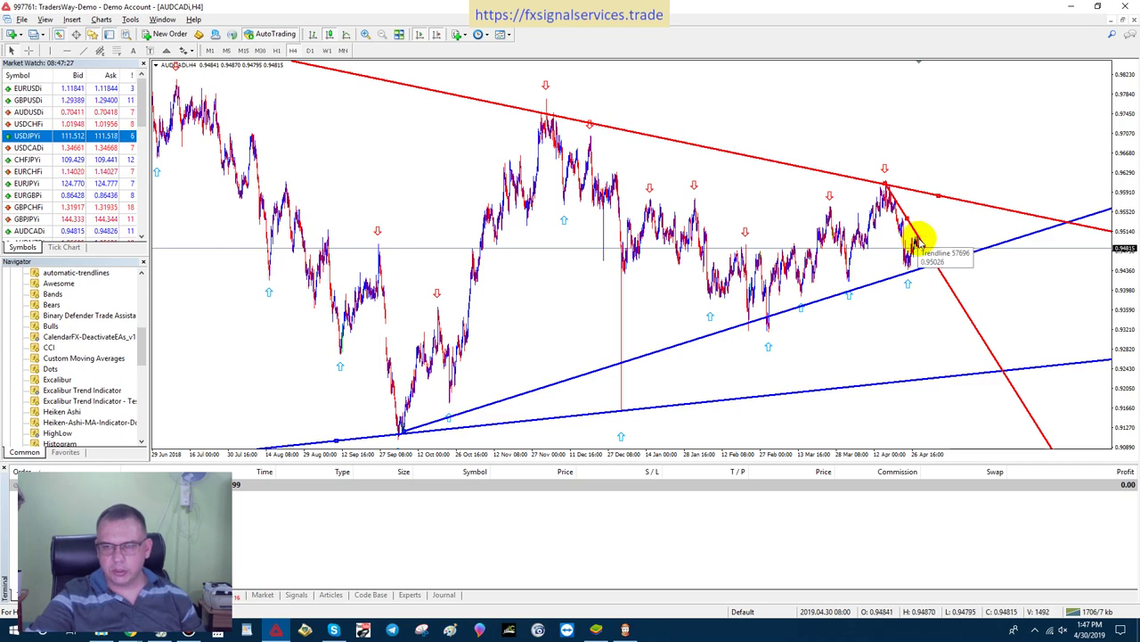
# Switch the chart to the H1 timeframe and check the properties of the long rising blue trendline
pyautogui.click(278, 51)
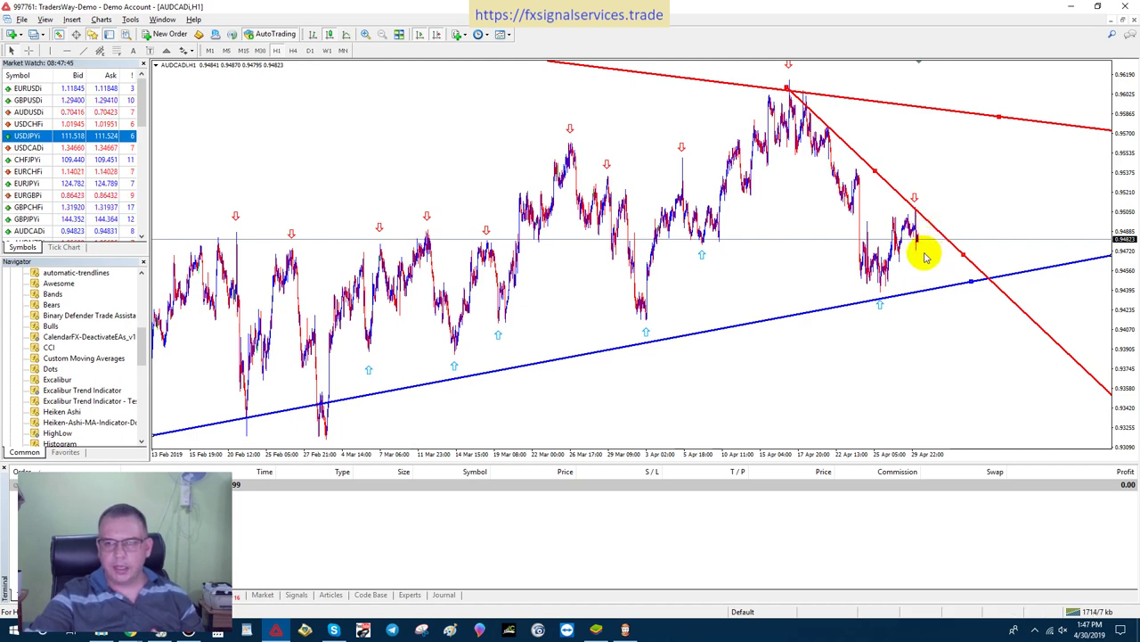
pyautogui.click(972, 284)
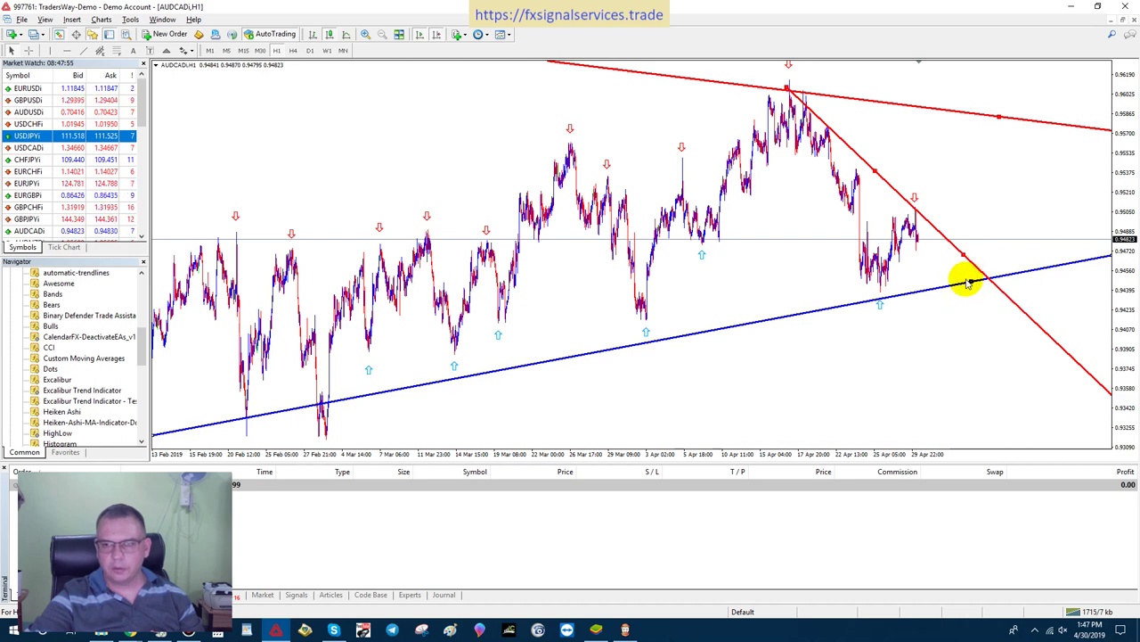
pyautogui.doubleClick(968, 283)
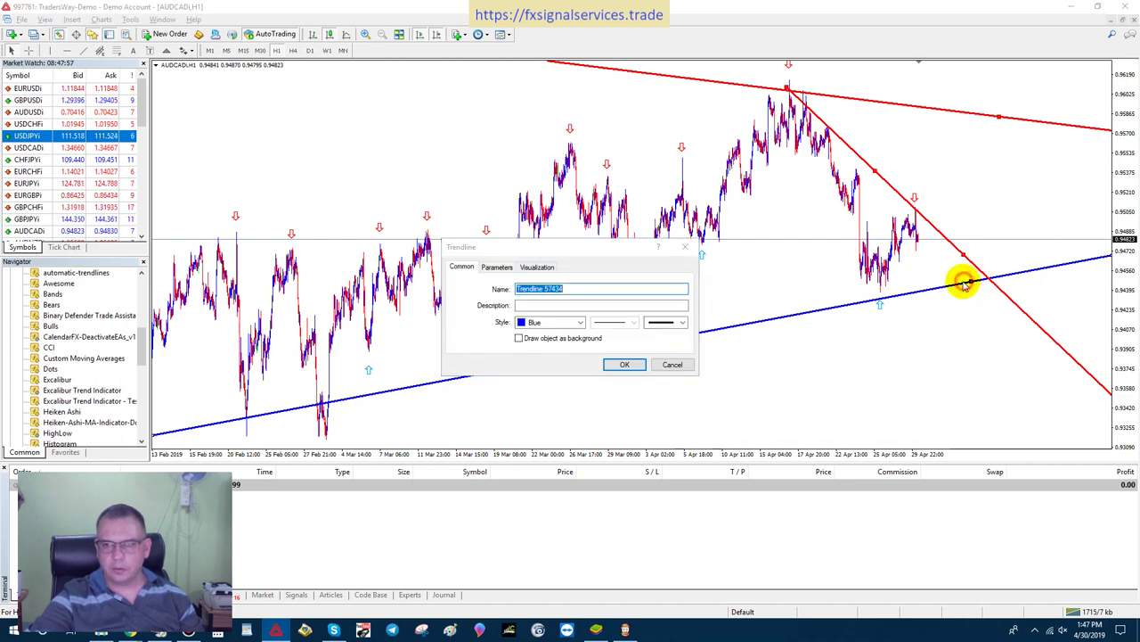
pyautogui.click(666, 363)
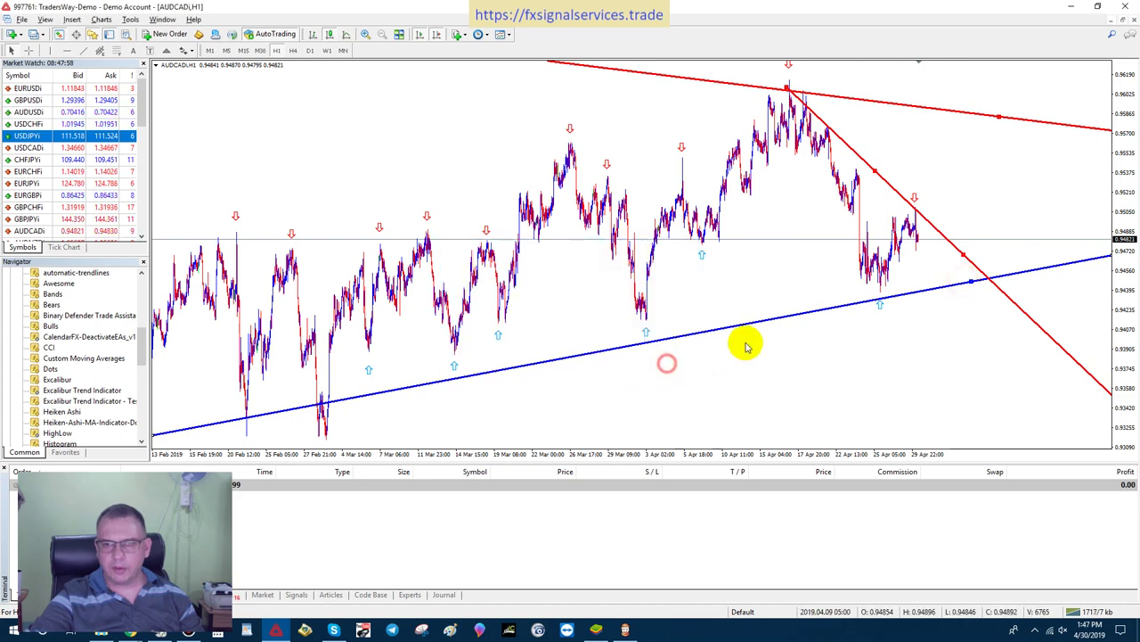
pyautogui.doubleClick(933, 291)
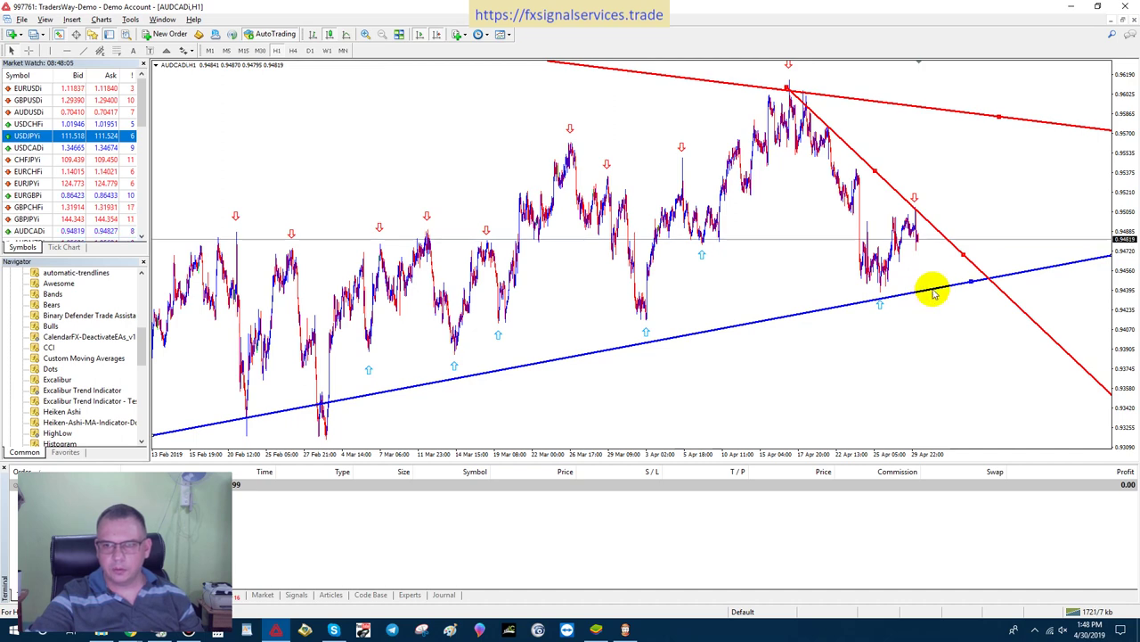
pyautogui.click(933, 290)
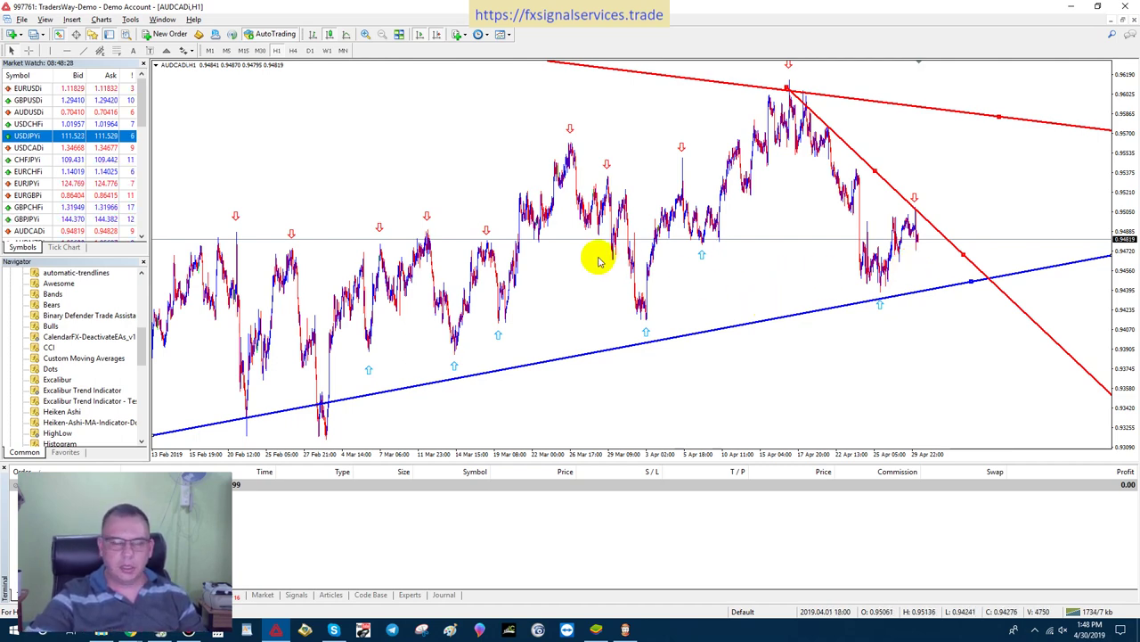
# Draw a steep rising trendline from the late April 2019 low through the latest low to the falling red line and colour it blue
pyautogui.click(82, 52)
pyautogui.moveTo(879, 294); pyautogui.dragTo(935, 228)
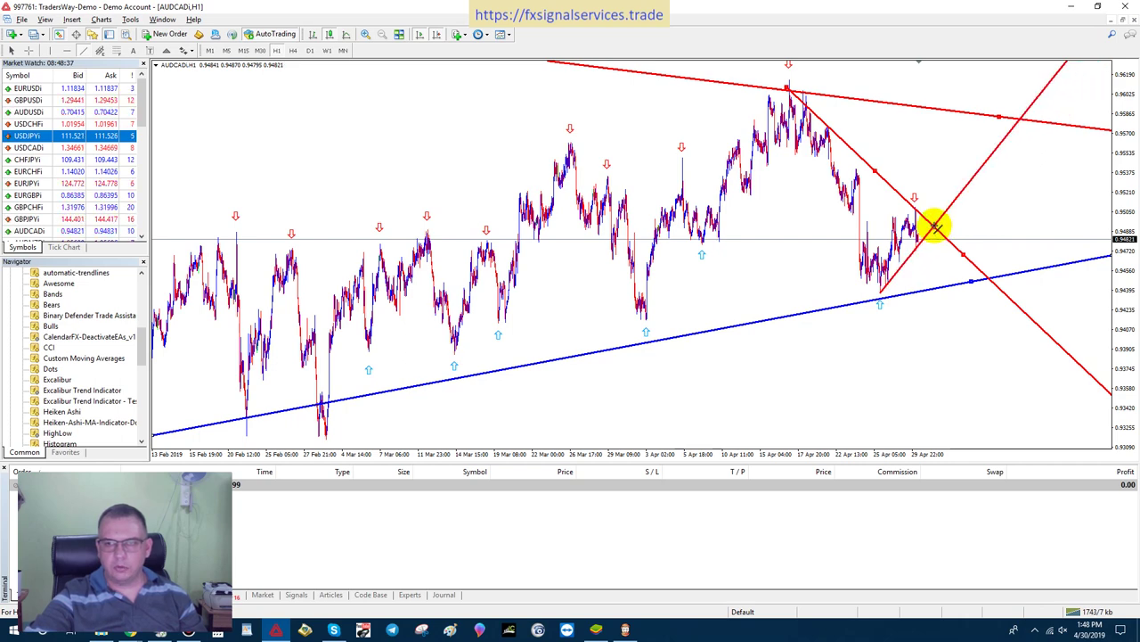
pyautogui.doubleClick(936, 227)
pyautogui.click(582, 324)
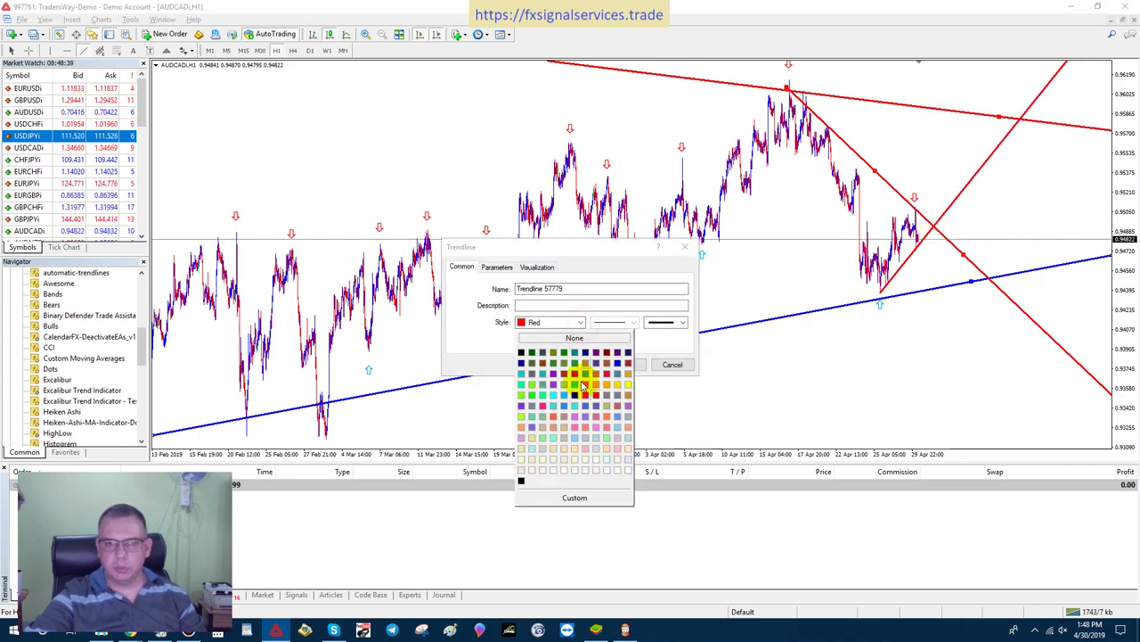
pyautogui.click(575, 398)
pyautogui.click(624, 364)
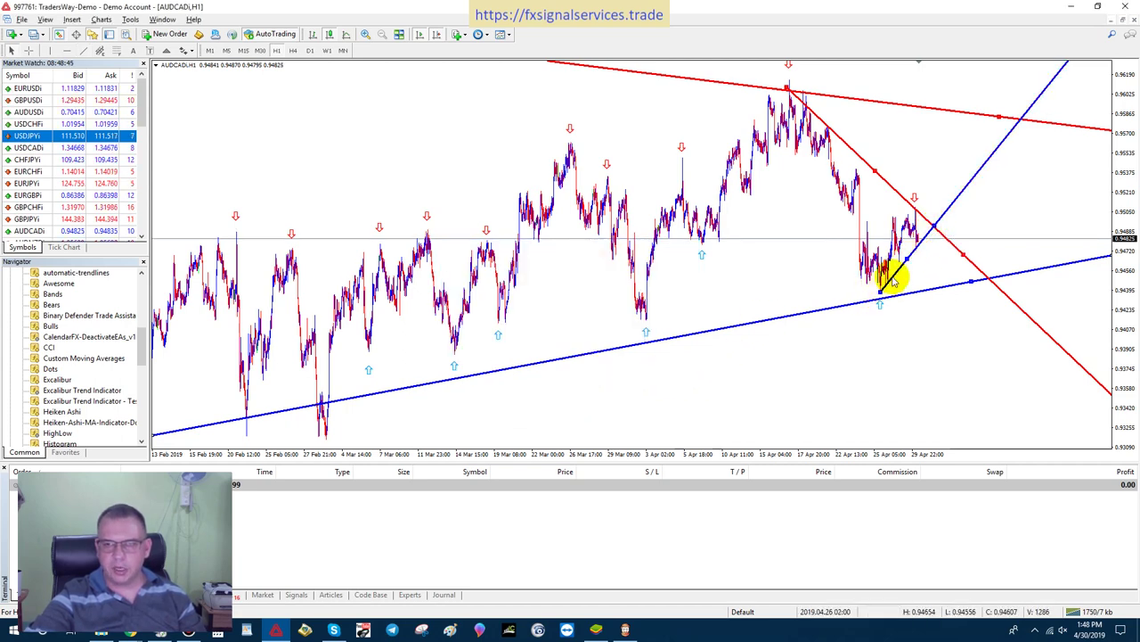
# Examine how price sits between the converging trendlines on the M30, M15, M5 and H1 timeframes, ending on M5
pyautogui.click(260, 51)
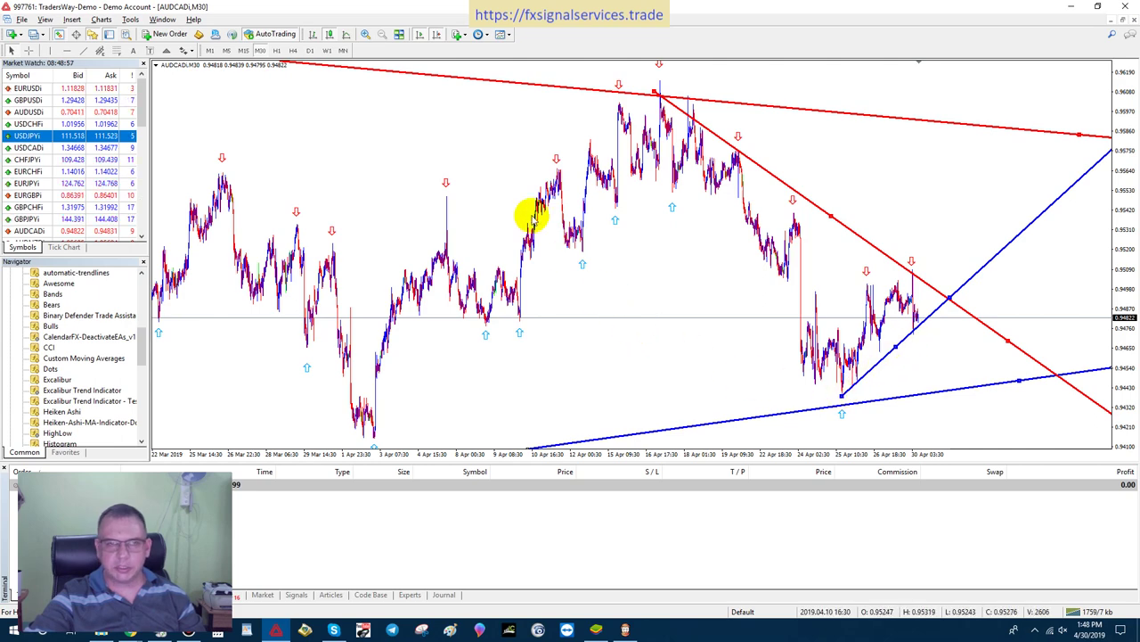
pyautogui.click(242, 51)
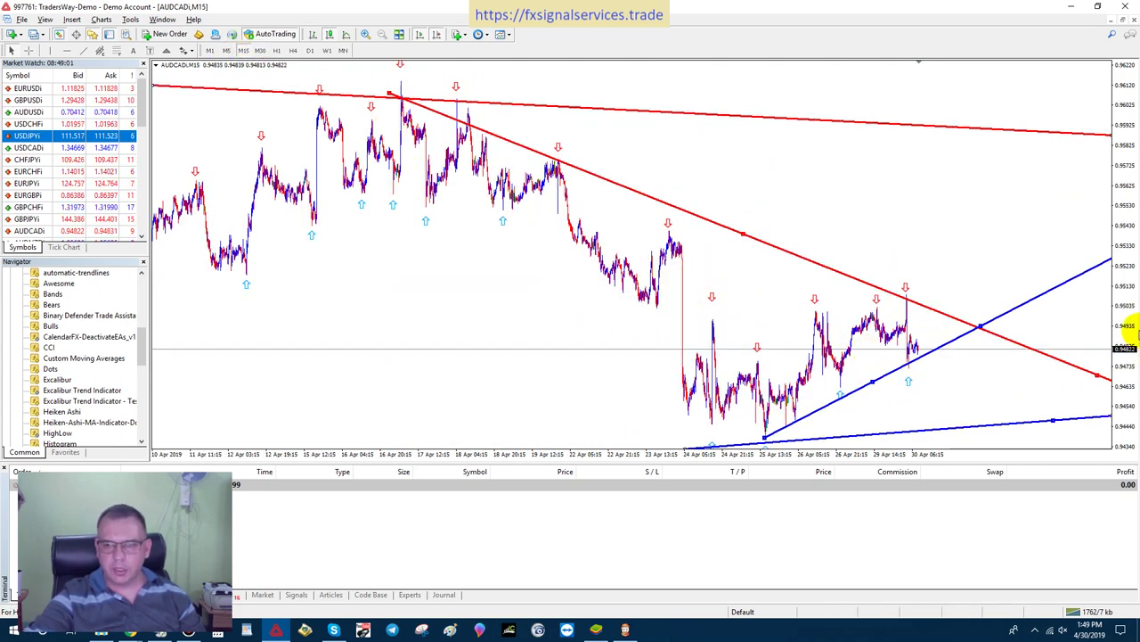
pyautogui.moveTo(1128, 306); pyautogui.dragTo(1105, 344)
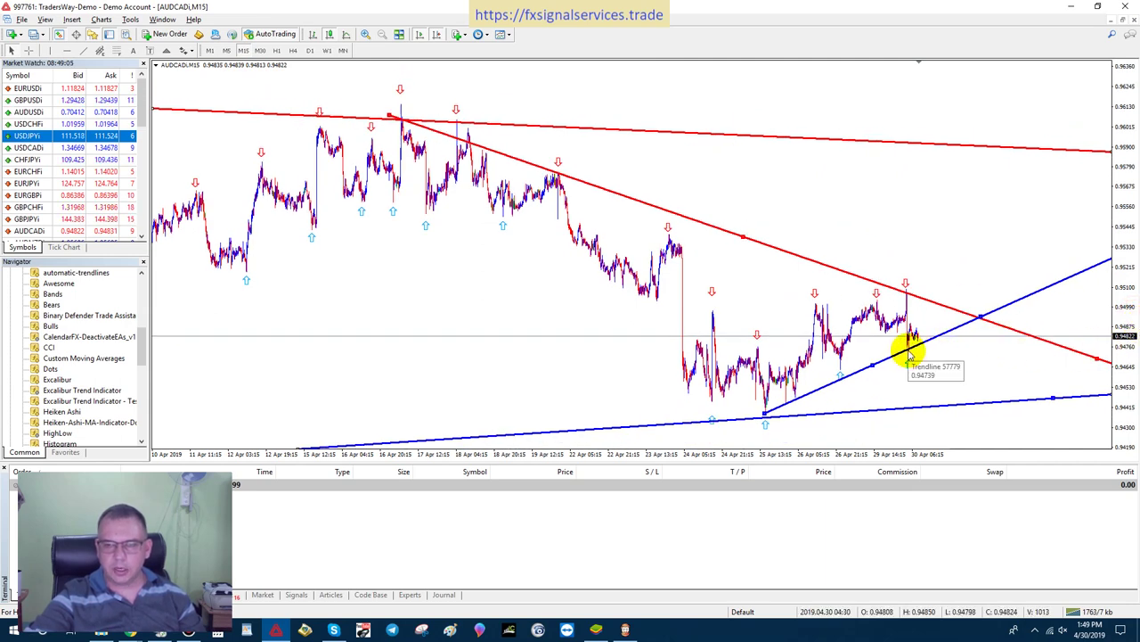
pyautogui.click(226, 50)
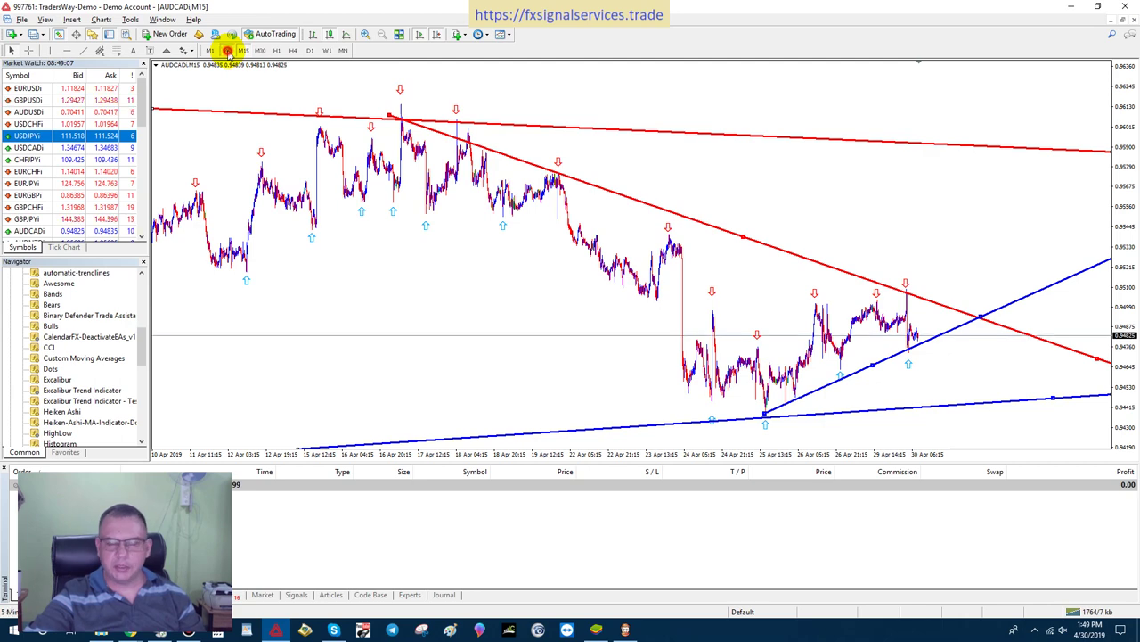
pyautogui.moveTo(1129, 366); pyautogui.dragTo(1125, 258)
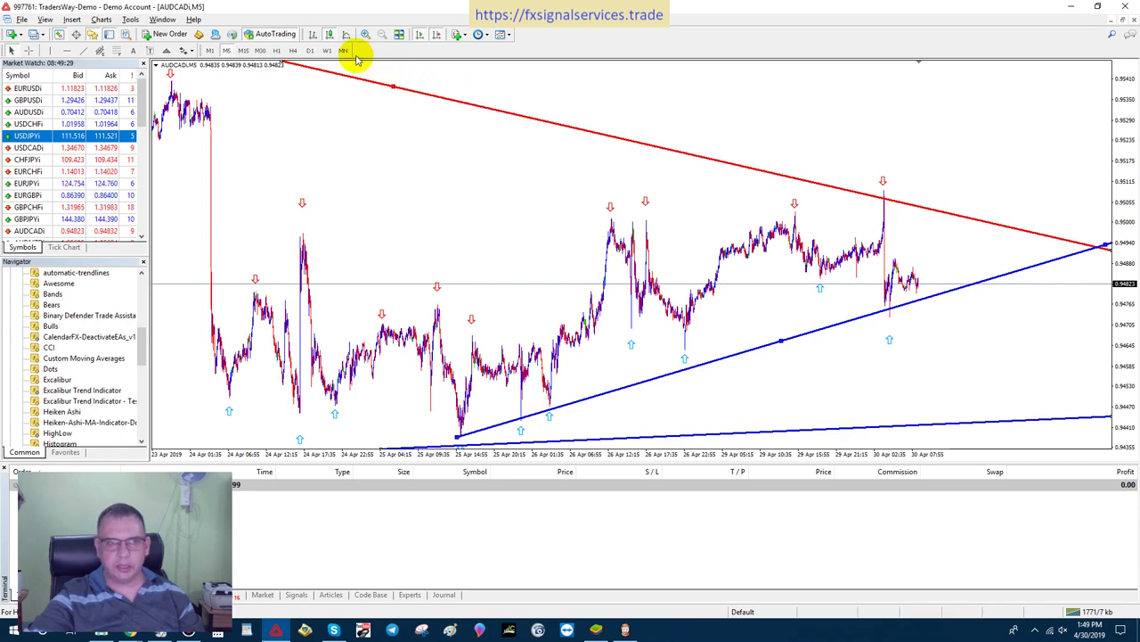
pyautogui.click(277, 51)
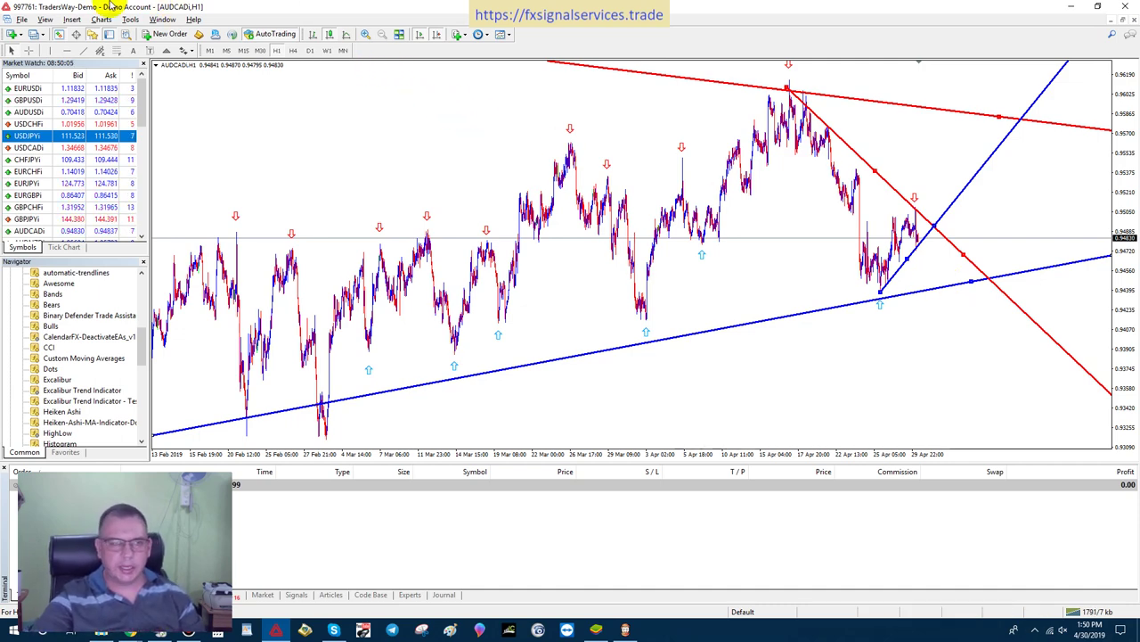
pyautogui.click(226, 49)
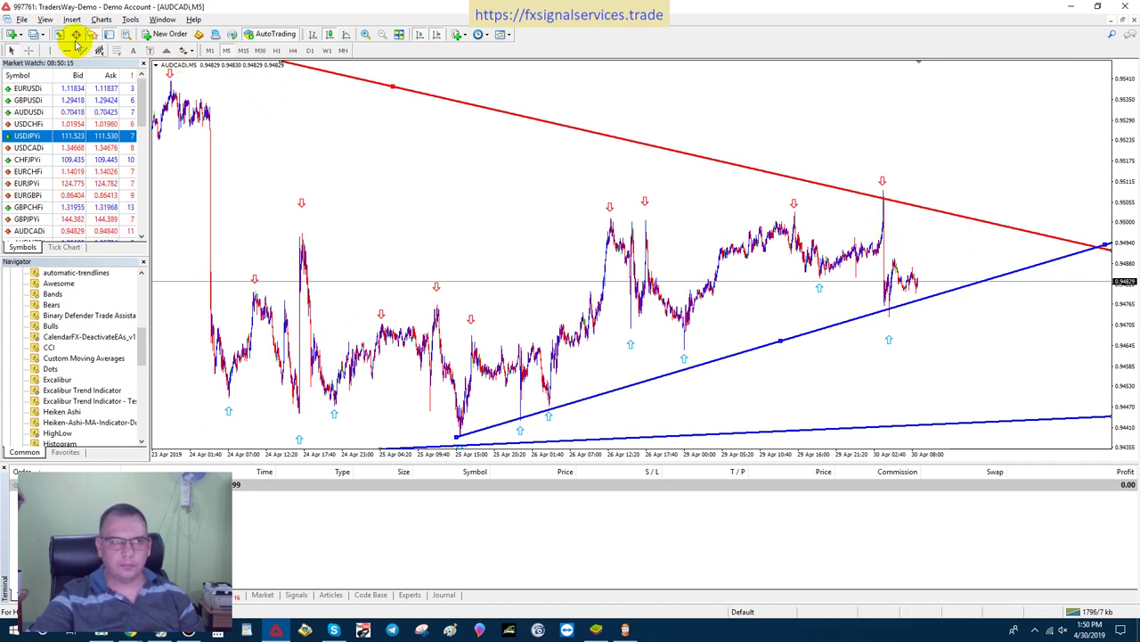
# Start a new AUDCADi order and set it up as a pending Sell Limit
pyautogui.click(166, 34)
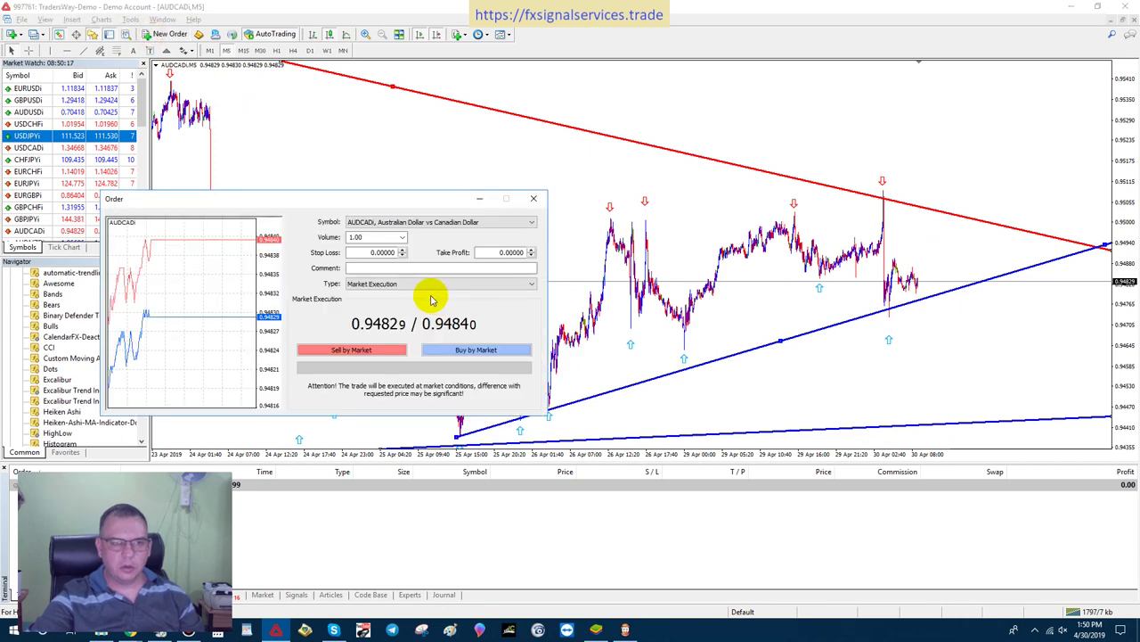
pyautogui.click(406, 283)
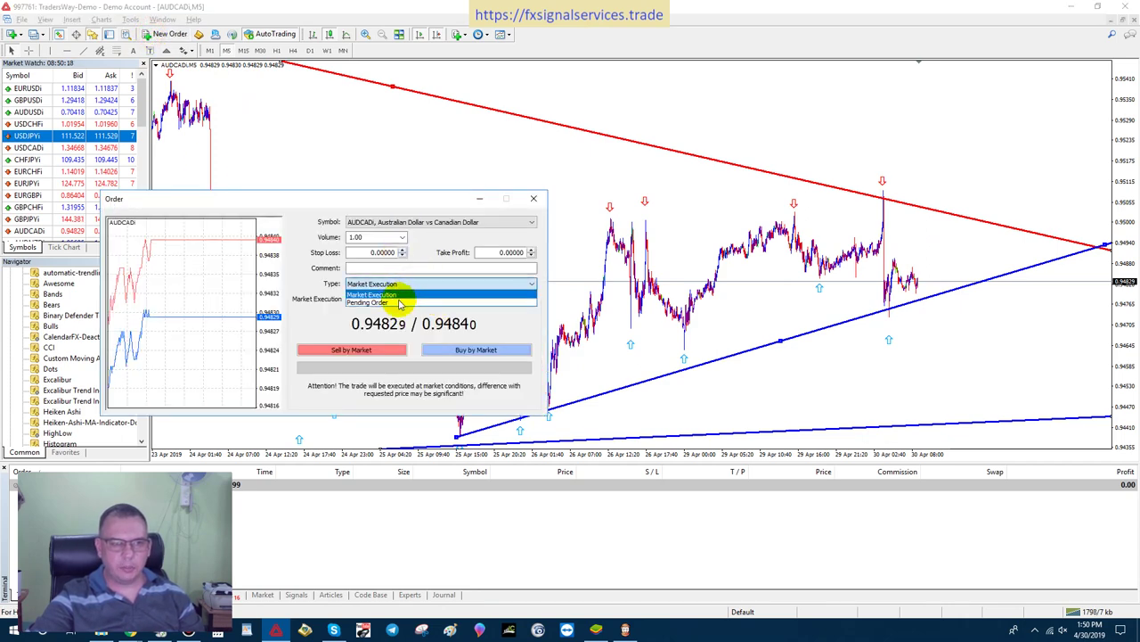
pyautogui.click(398, 302)
pyautogui.click(397, 317)
pyautogui.click(396, 333)
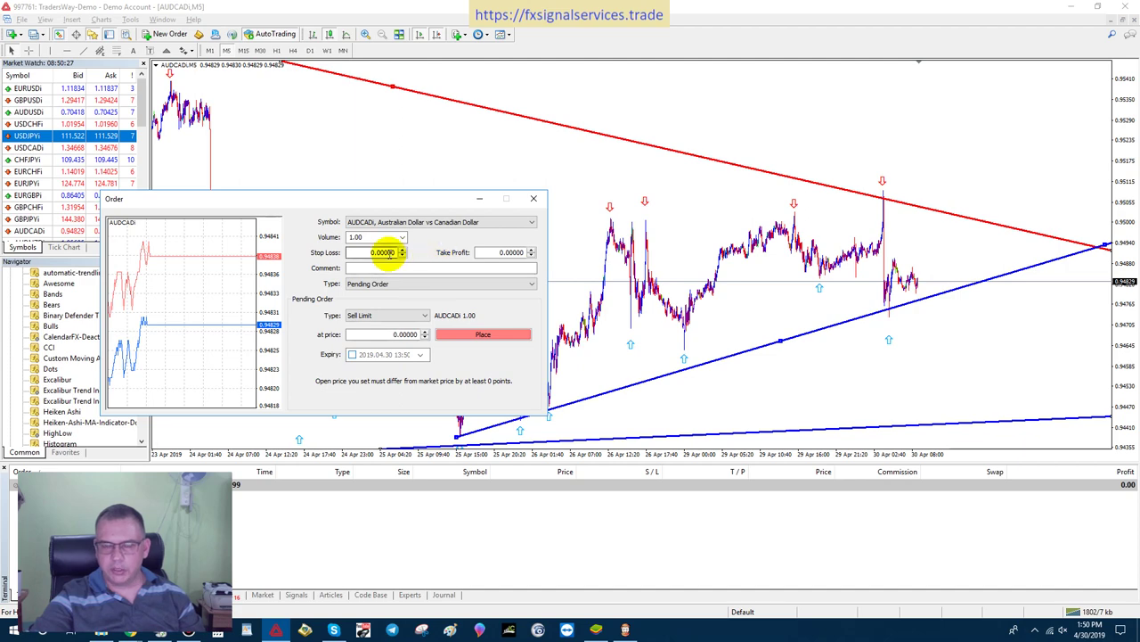
# Place the 1.00 sell limit at 0.94880 and move its entry price on the chart up to 0.94939
pyautogui.click(406, 334)
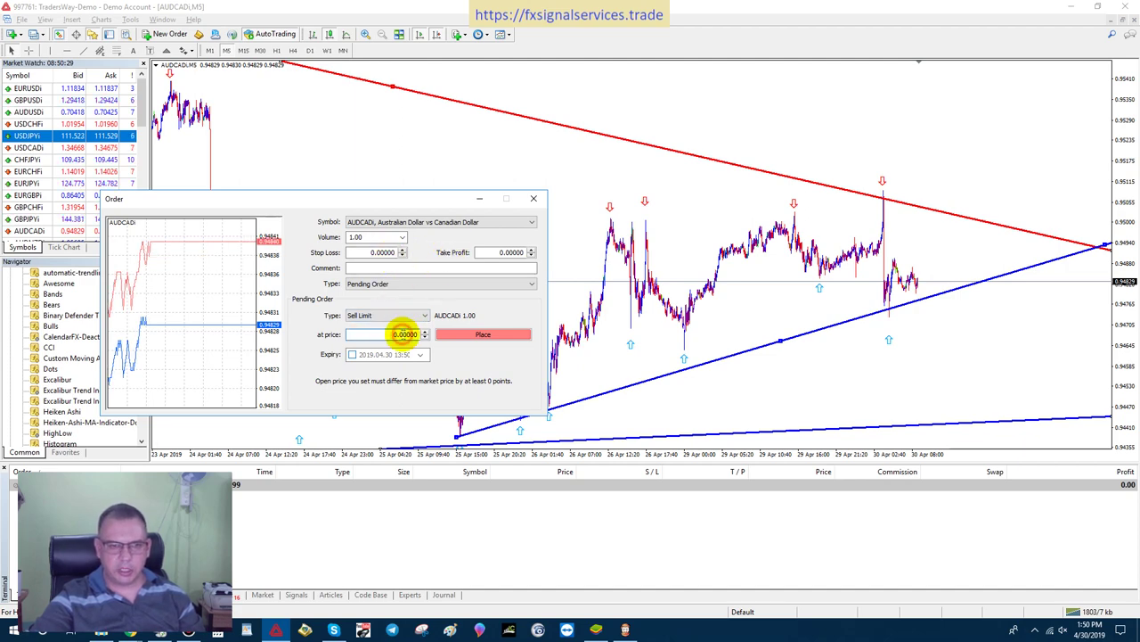
pyautogui.click(403, 334)
pyautogui.write('5')
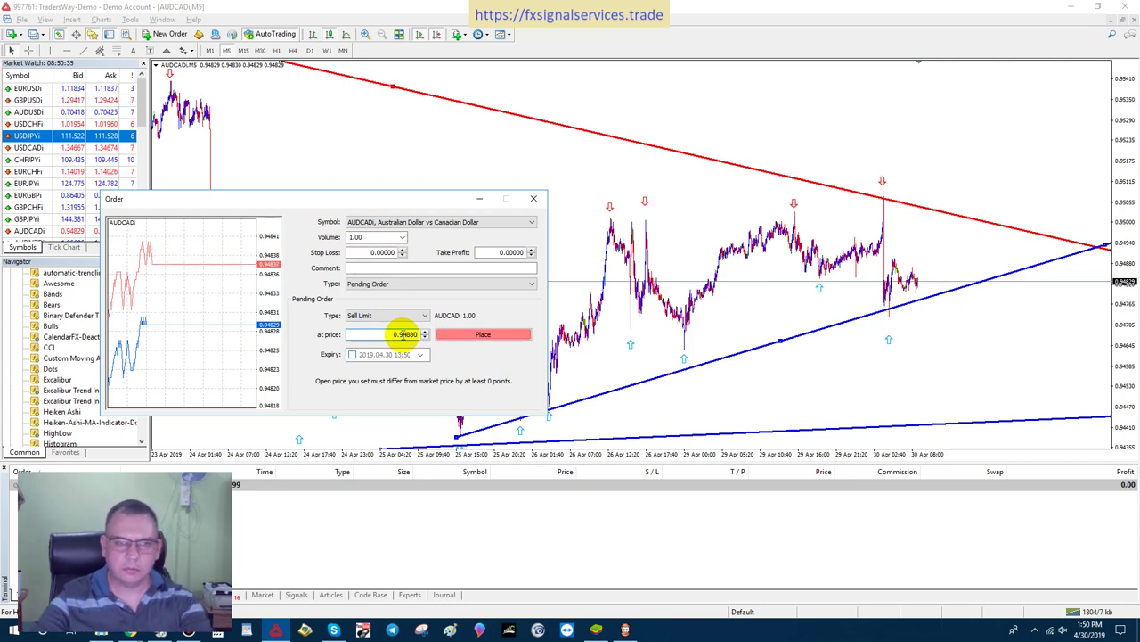
pyautogui.click(450, 335)
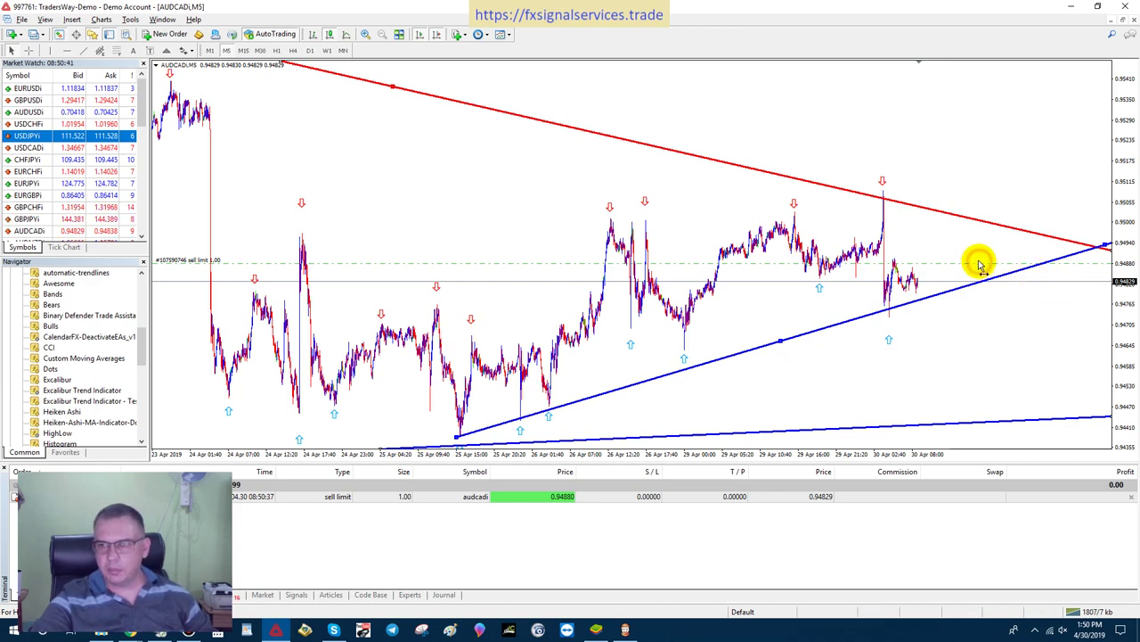
pyautogui.moveTo(981, 261); pyautogui.dragTo(989, 250)
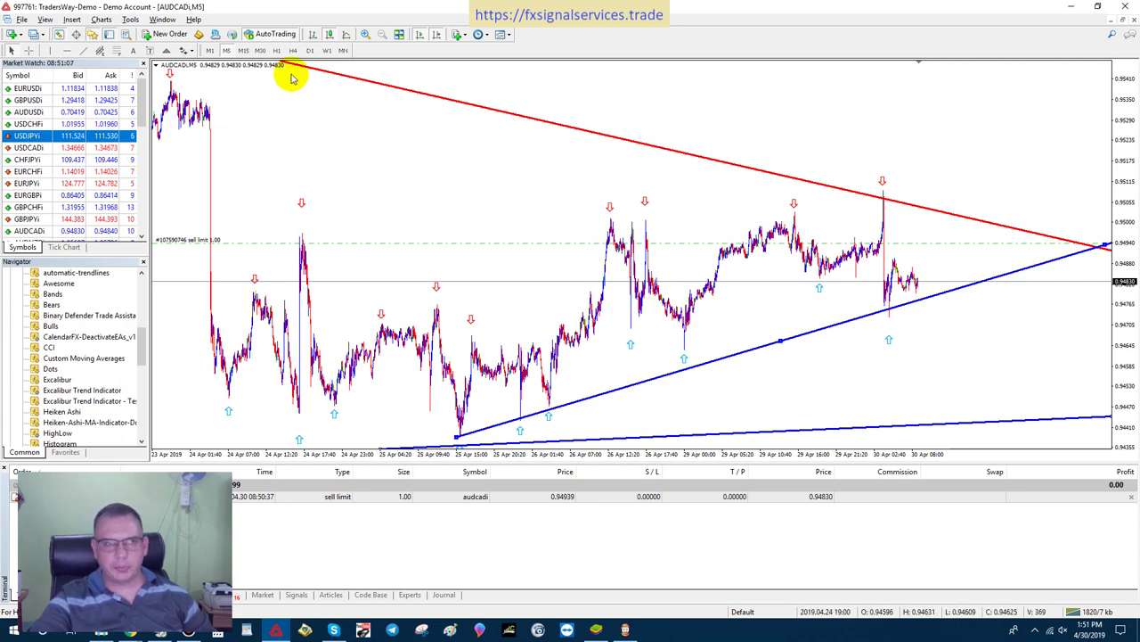
# Return to the H1 timeframe and place a pending 1.00 Buy Limit order on AUDCADi at 0.94560
pyautogui.click(274, 51)
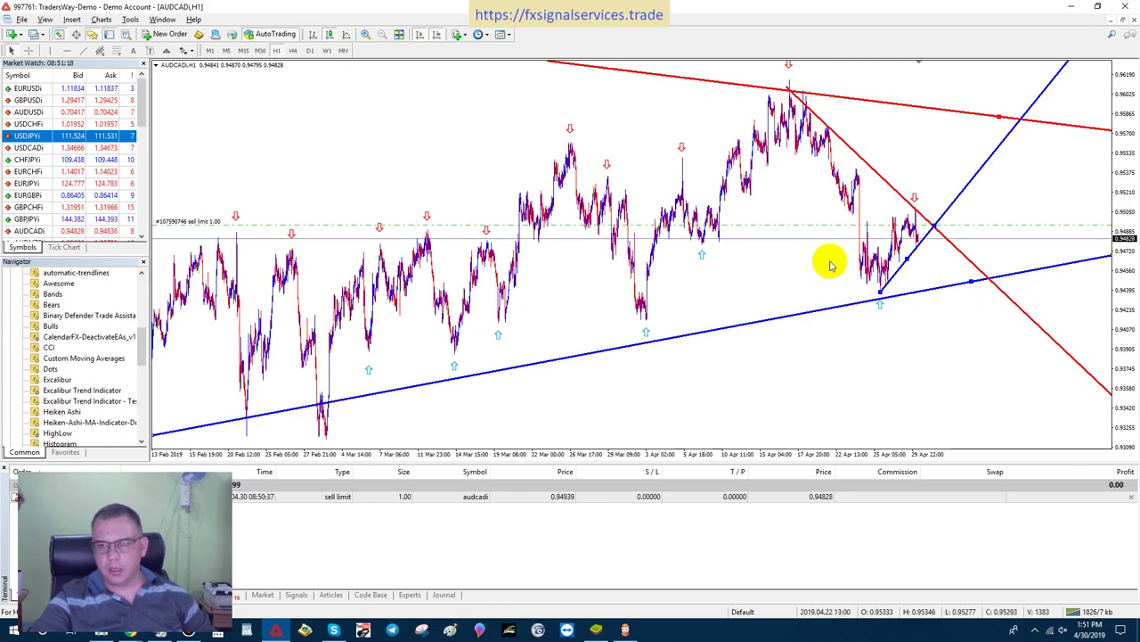
pyautogui.click(167, 35)
pyautogui.click(414, 281)
pyautogui.click(415, 300)
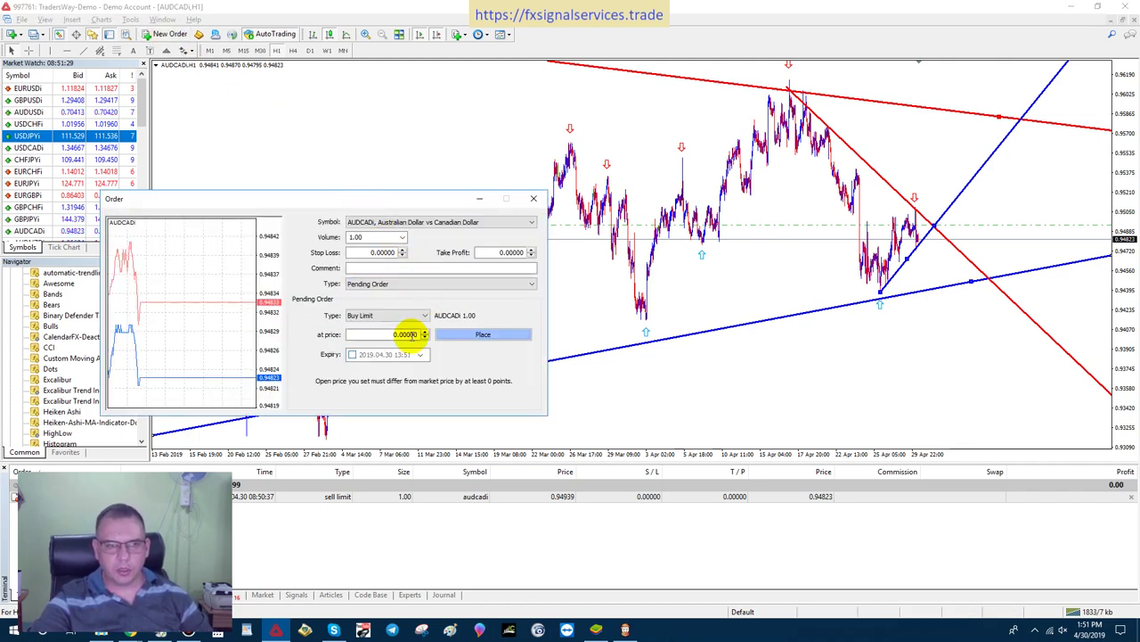
pyautogui.doubleClick(408, 335)
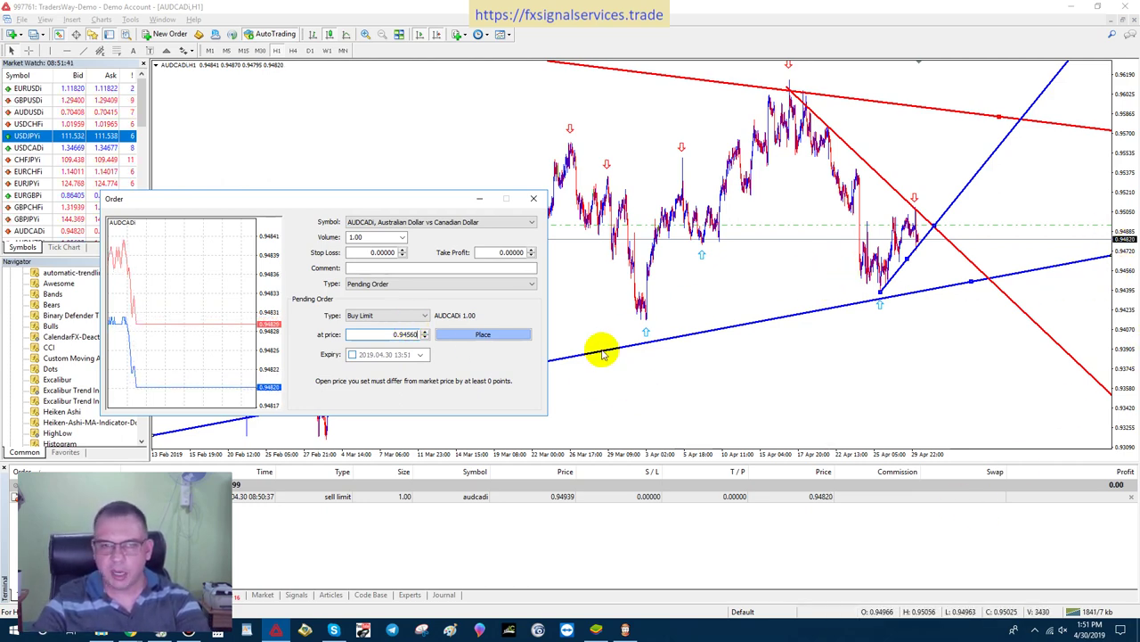
pyautogui.click(482, 335)
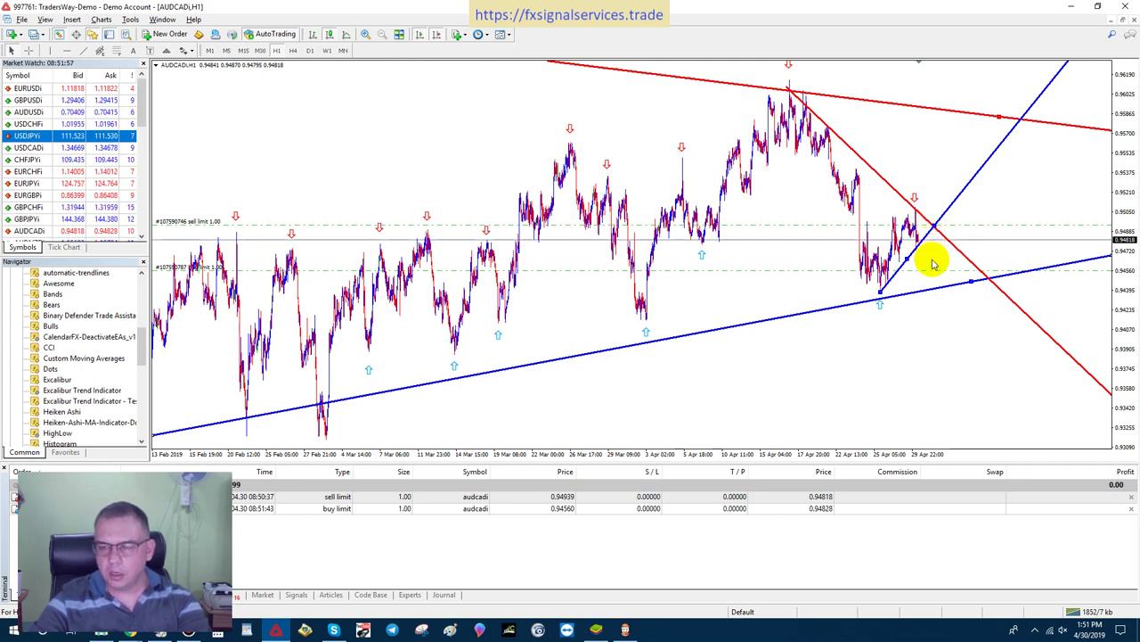
# Measure the price distance down from the crossing of the steep red and blue trendlines near the sell limit
pyautogui.click(30, 50)
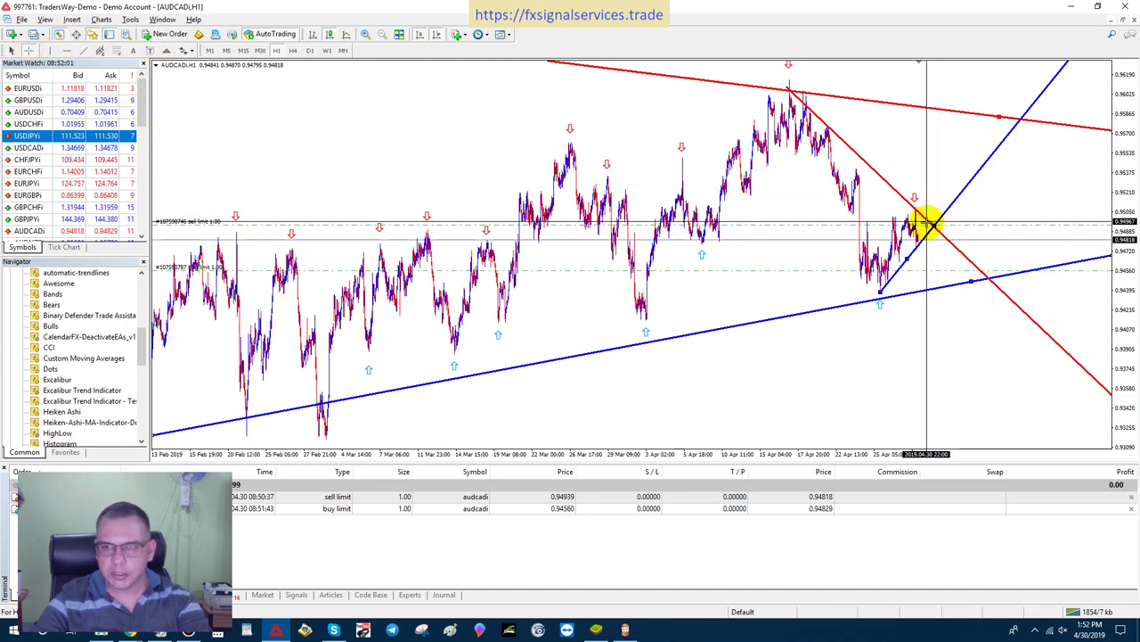
pyautogui.moveTo(930, 228); pyautogui.dragTo(932, 256)
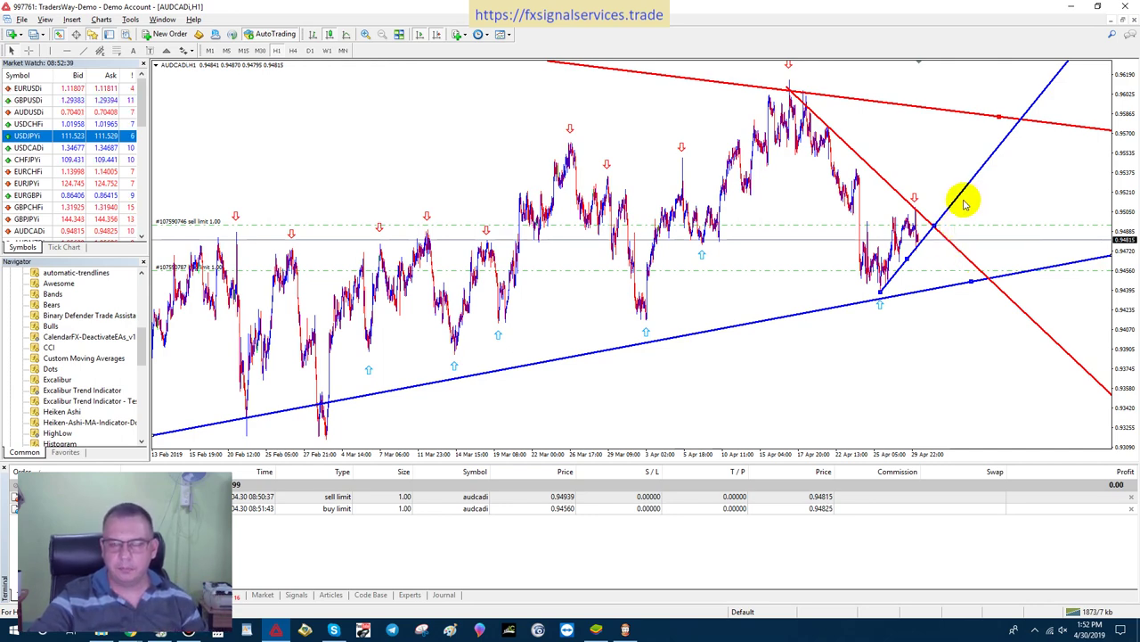
pyautogui.moveTo(842, 196)
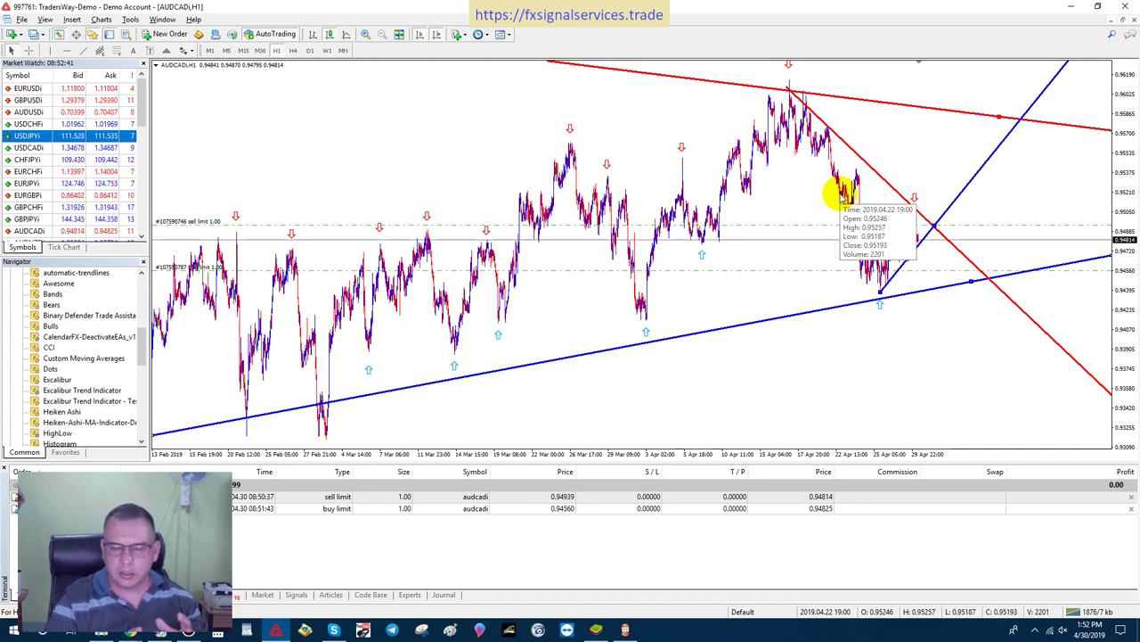